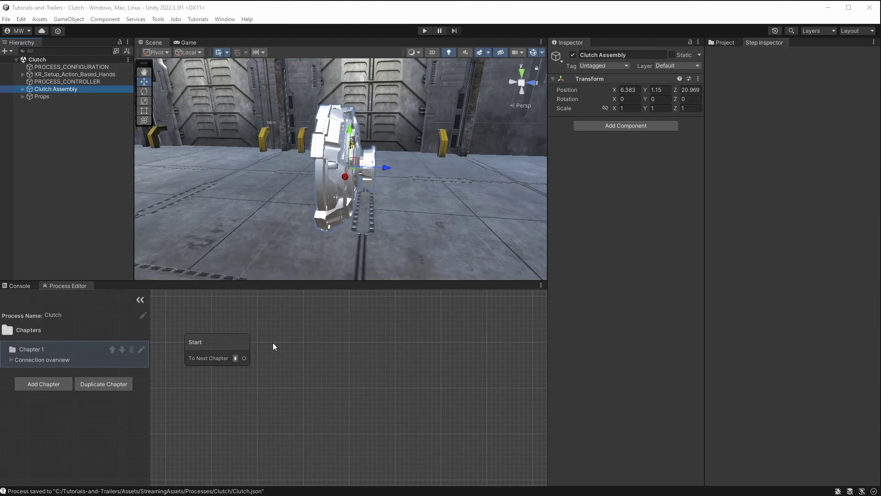
- Create a new step to the right of Start and name it Explode Clutch
right_click(343, 355)
mouse_move(348, 359)
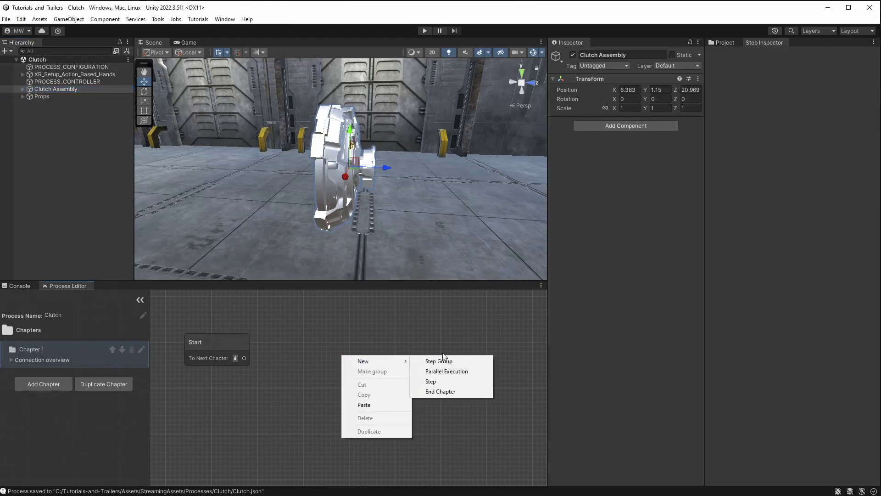
left_click(430, 381)
left_click_drag(384, 365, 310, 344)
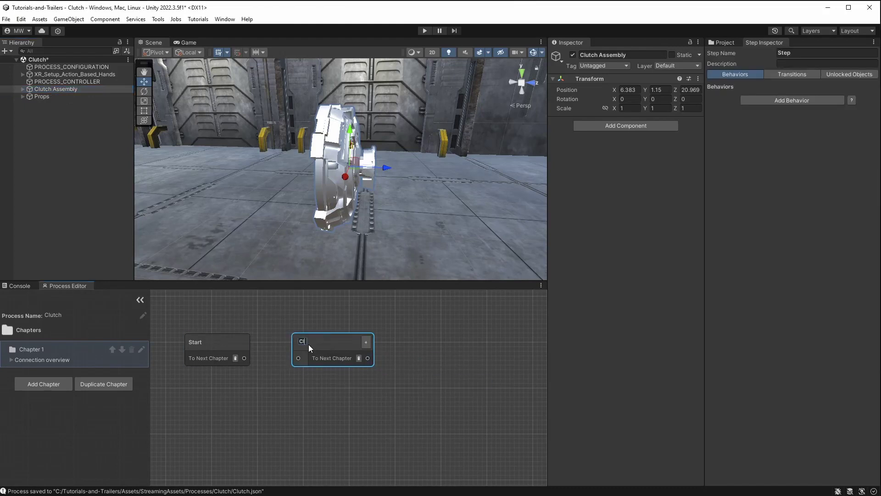
type("Clutch")
key("Home")
type("Explode")
key("Return")
- Give it a Show Exploded View behaviour on Clutch Assembly, link it from Start, and preview
left_click(774, 98)
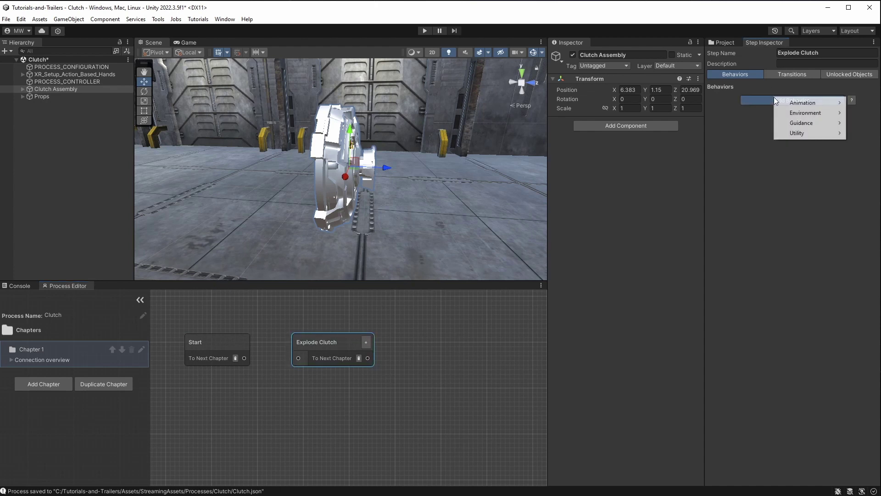
mouse_move(798, 103)
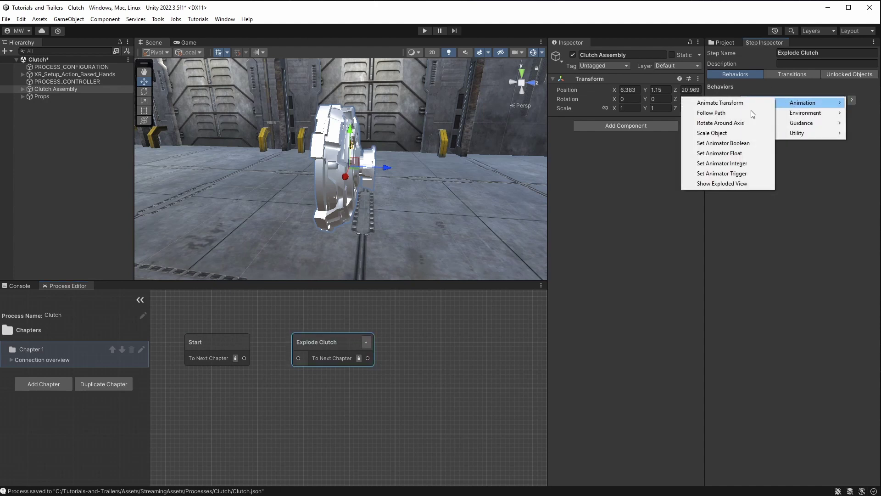
left_click(700, 183)
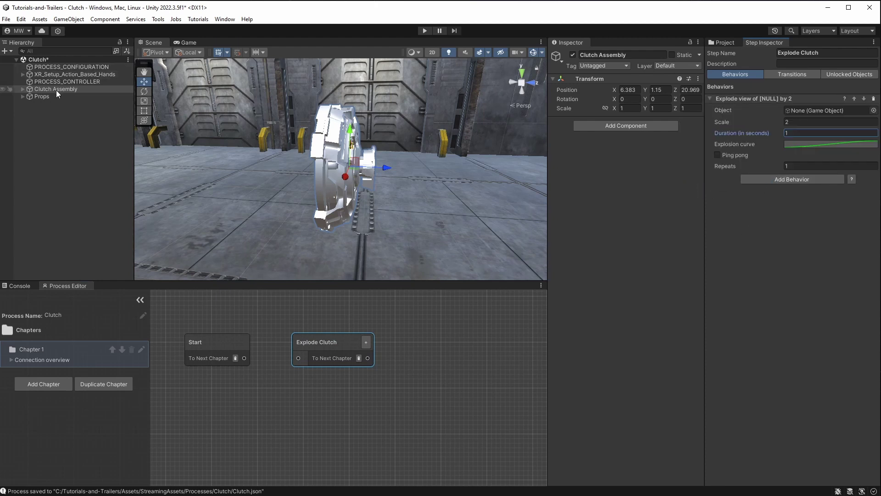
left_click_drag(56, 90, 800, 111)
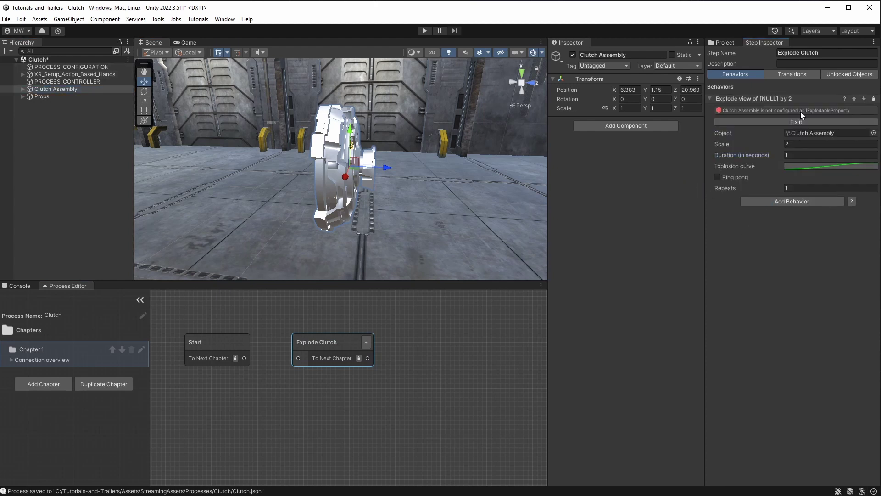
left_click(780, 121)
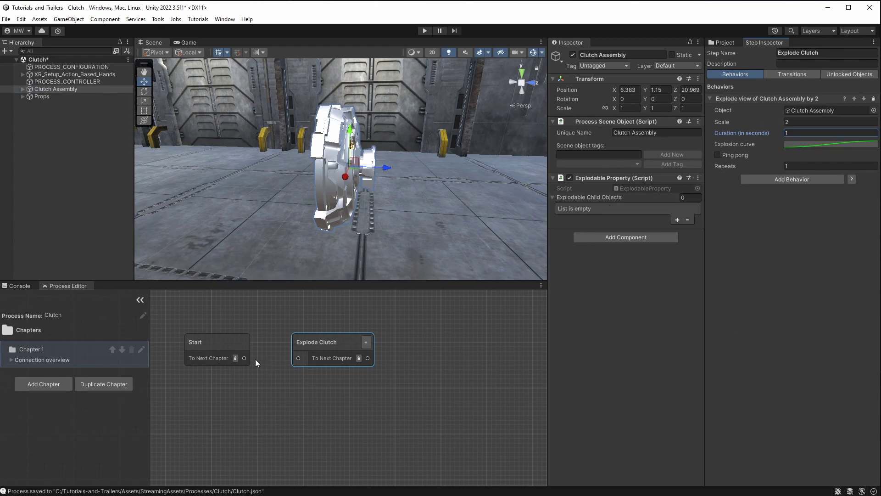
left_click_drag(245, 358, 297, 359)
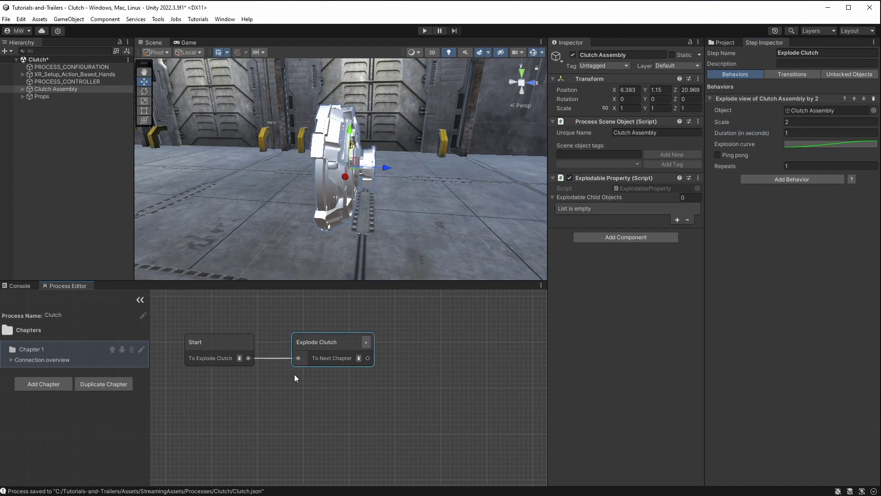
left_click(424, 30)
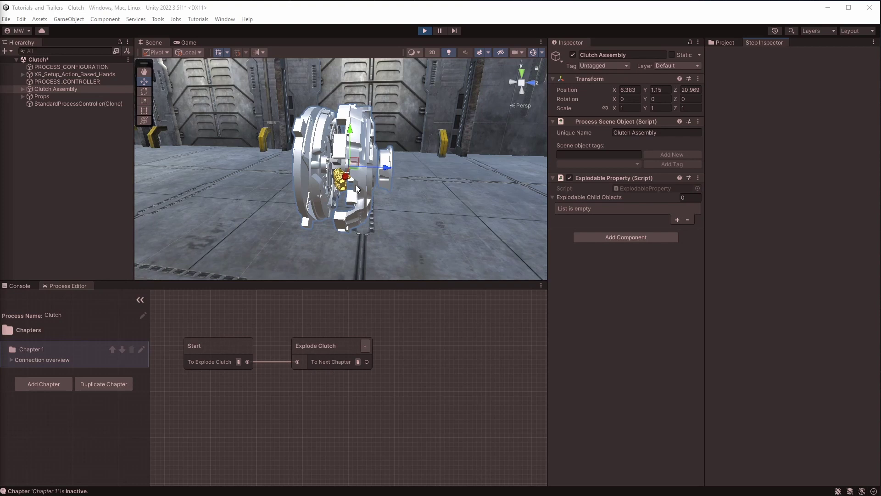
- Set Explode Clutch's scale to 5 and duration to 2, then replay the process to check
left_click(426, 31)
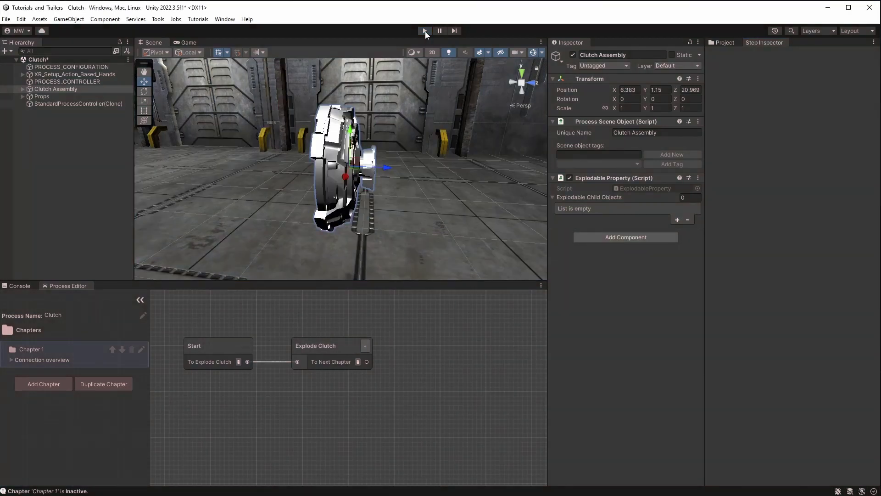
left_click(324, 350)
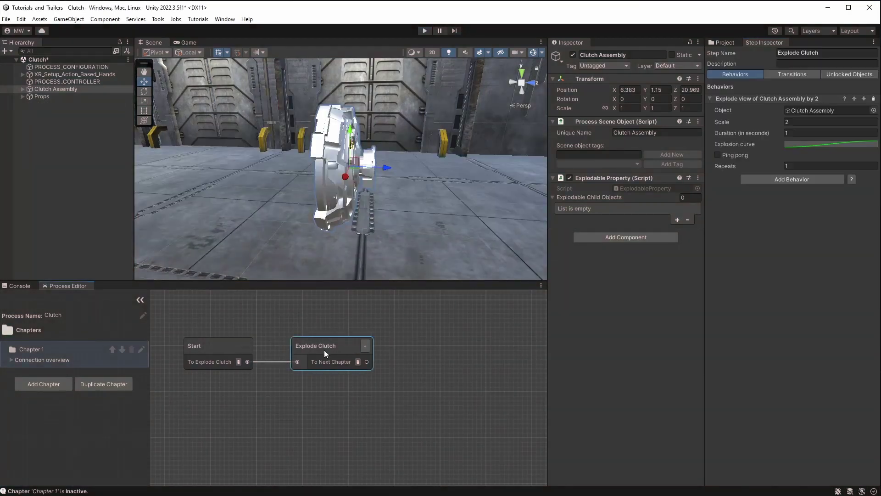
left_click(788, 122)
left_click(794, 122)
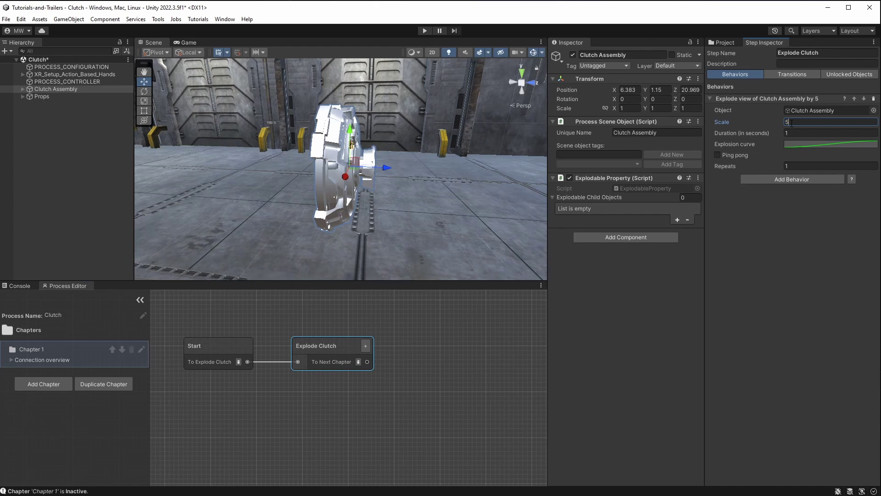
key("Tab")
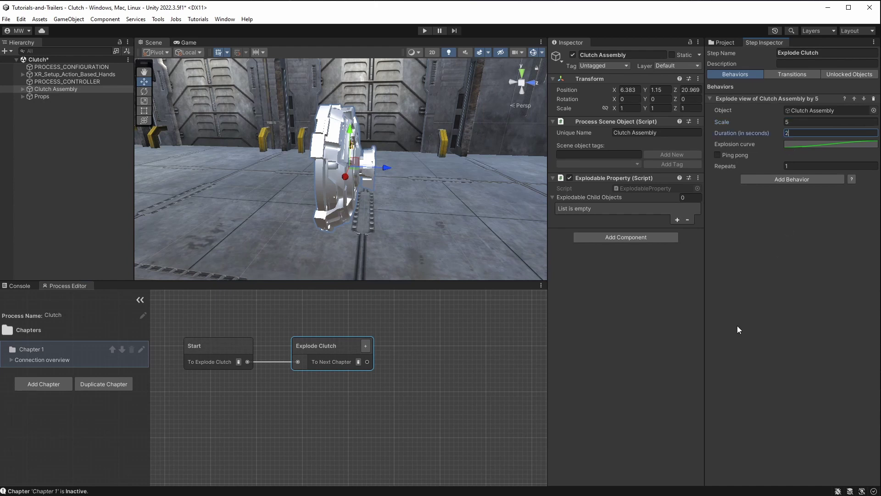
type("2")
left_click(425, 30)
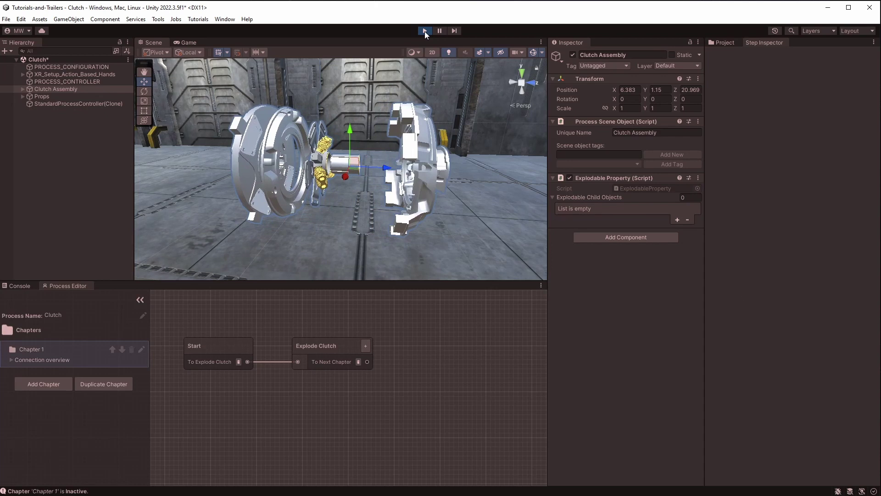
left_click(424, 31)
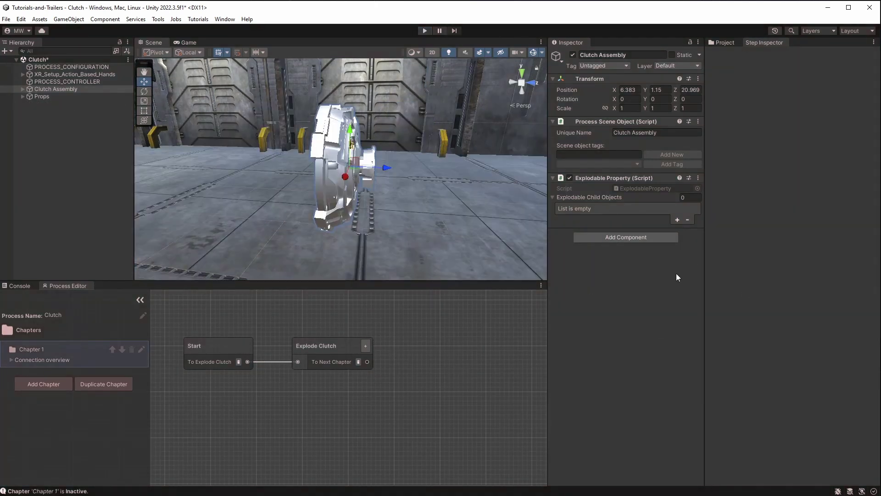
- Expand Clutch Assembly in the Hierarchy and inspect Clutch Housing 1 against the whole assembly
left_click(332, 357)
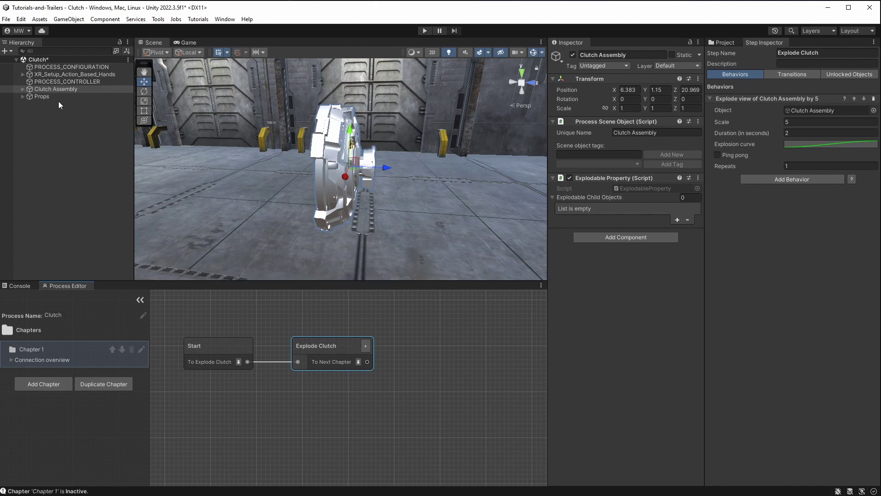
left_click(22, 88)
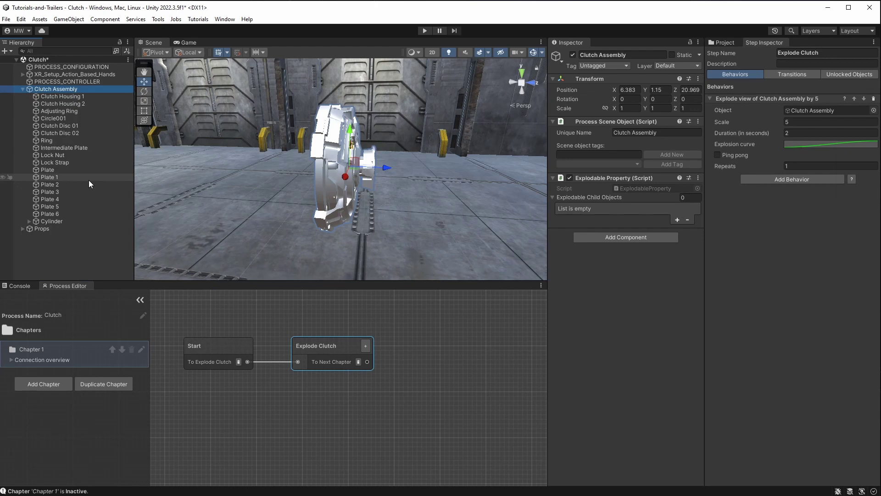
left_click(56, 97)
left_click(57, 89)
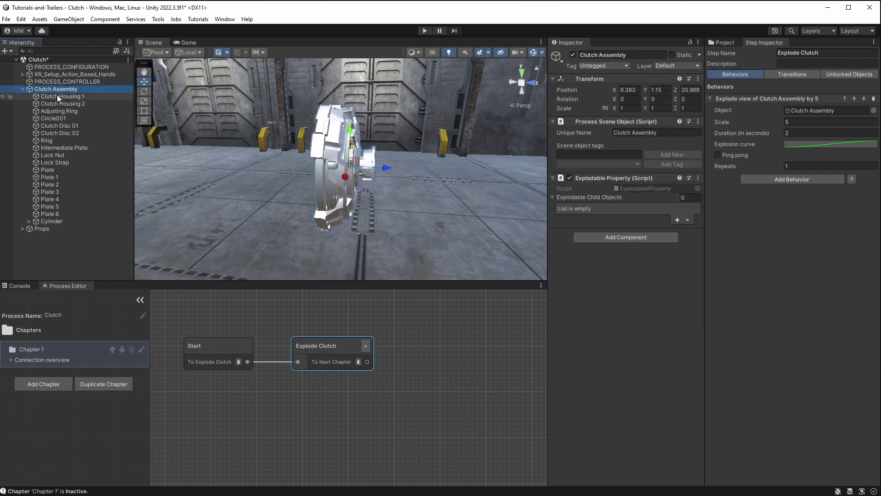
left_click(57, 95)
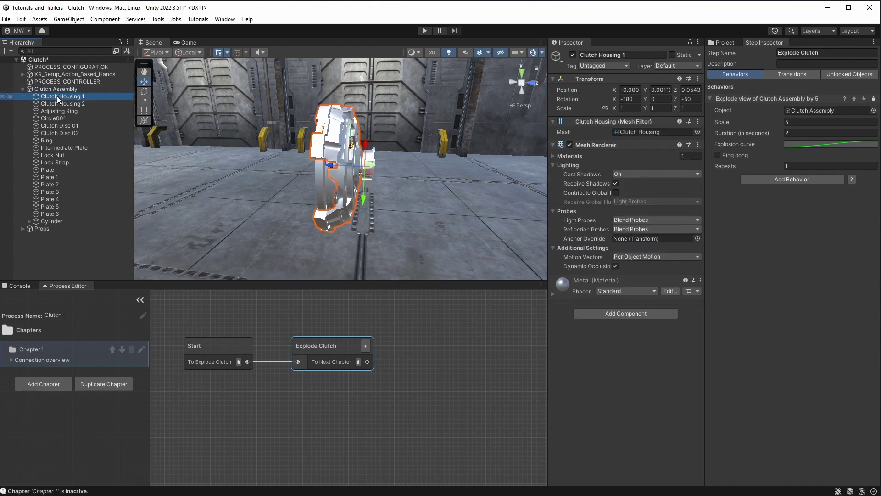
left_click(57, 89)
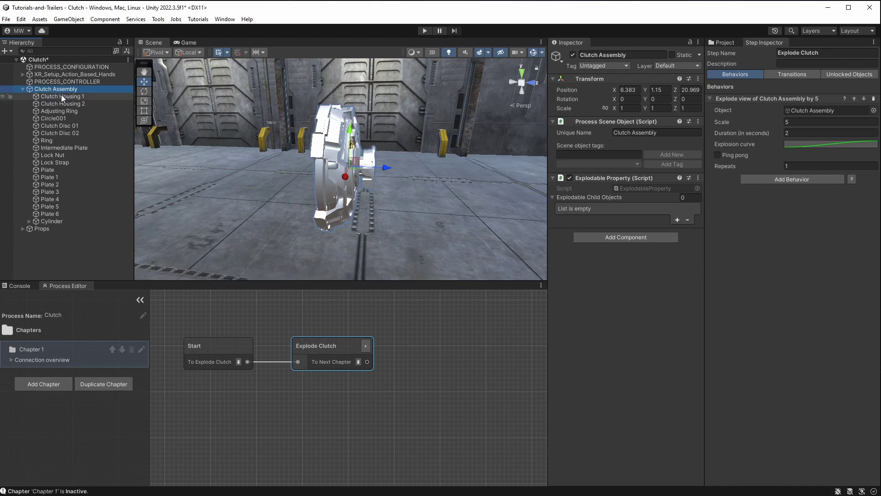
left_click(62, 97)
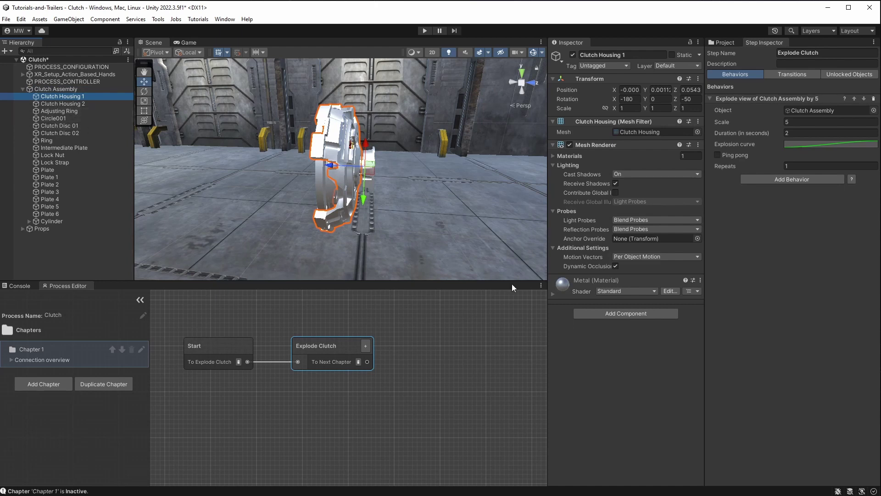
- Select Clutch Assembly and read the tooltip of its empty Explodable Child Objects list
left_click(44, 89)
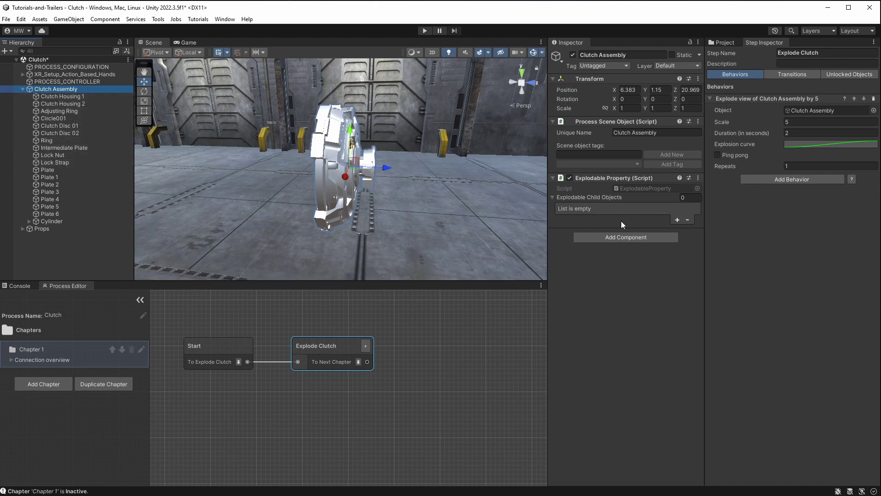
mouse_move(617, 213)
- Duplicate Explode Clutch as Implode Clutch and link it after Explode Clutch
left_click(329, 352)
key("ctrl+d")
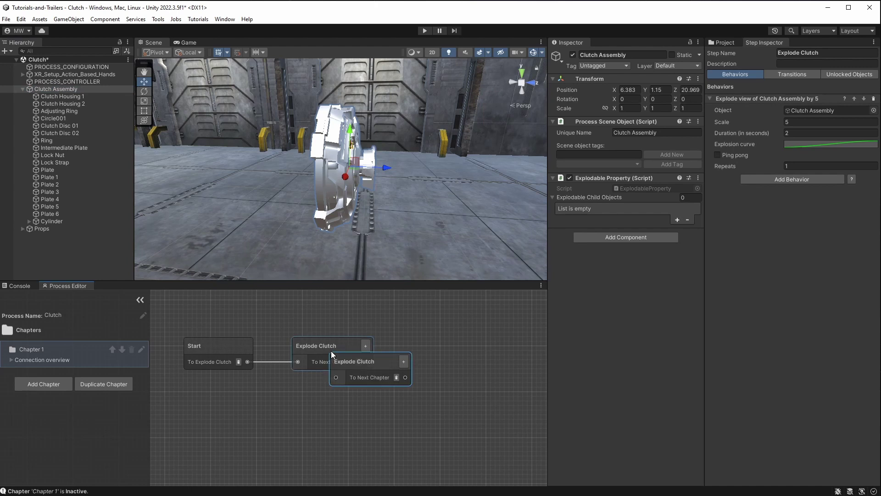
left_click_drag(331, 350, 412, 345)
double_click(406, 347)
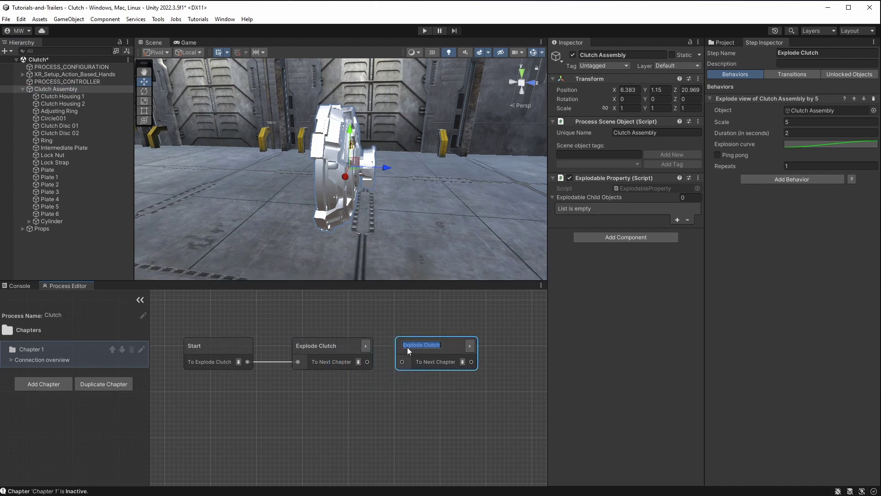
key("BackSpace")
key("BackSpace")
type("Im")
key("Return")
left_click_drag(367, 361, 433, 342)
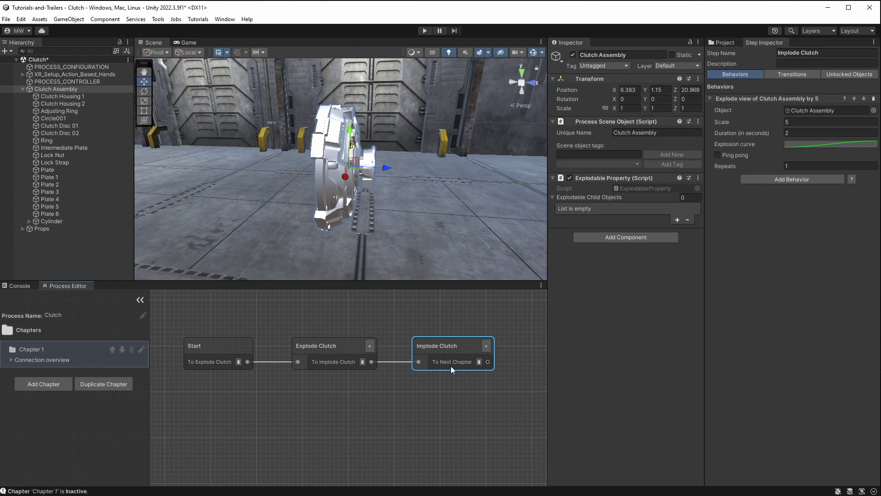
- Set Implode Clutch's scale to 1 and test the explode-implode sequence in play mode
left_click(816, 122)
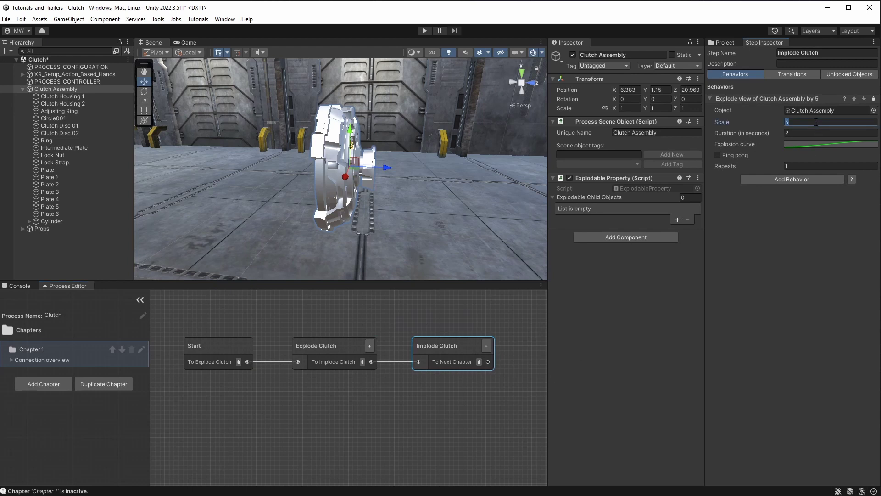
type("1")
left_click(424, 31)
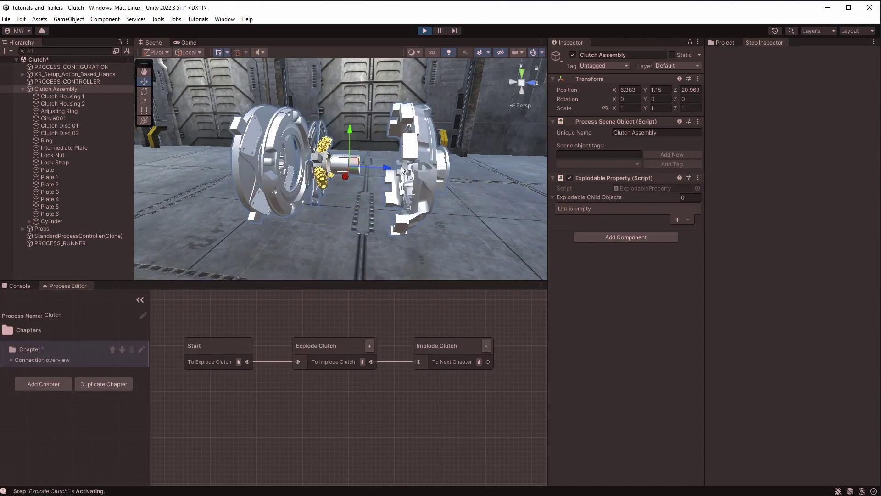
left_click(425, 31)
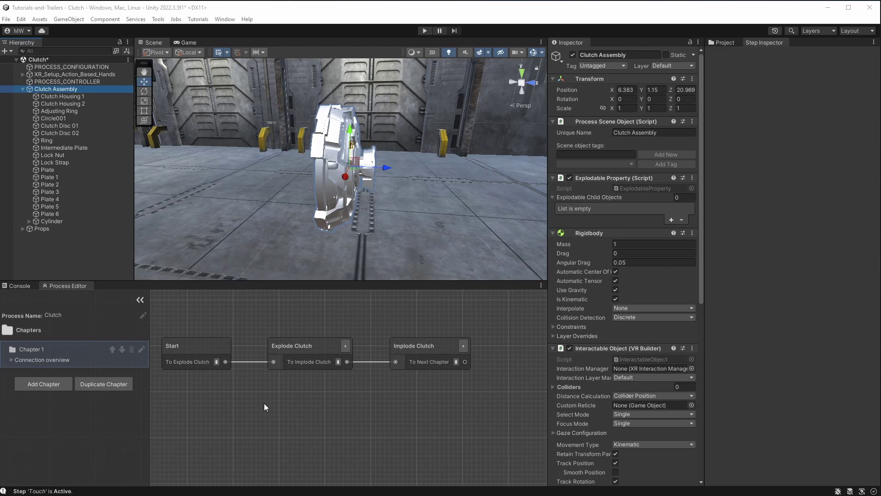
left_click(51, 222)
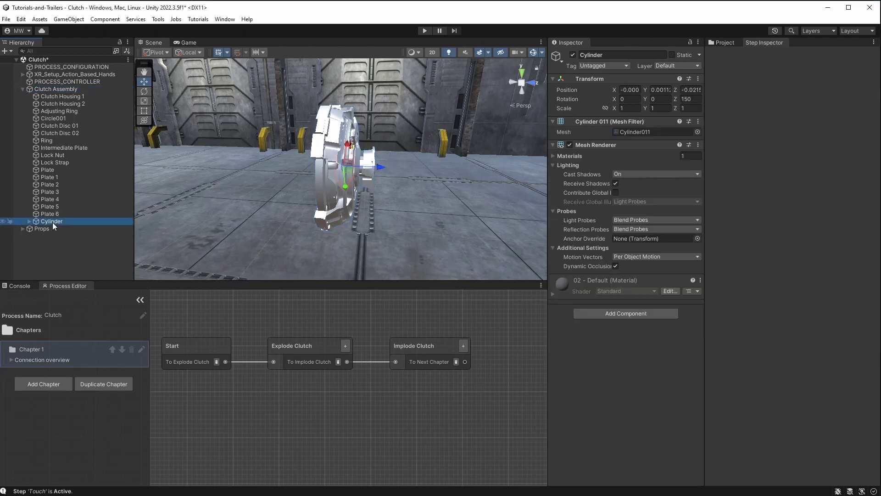
- Add a new step to the graph named Explode Cylinder
left_click(29, 221)
right_click(280, 398)
mouse_move(298, 405)
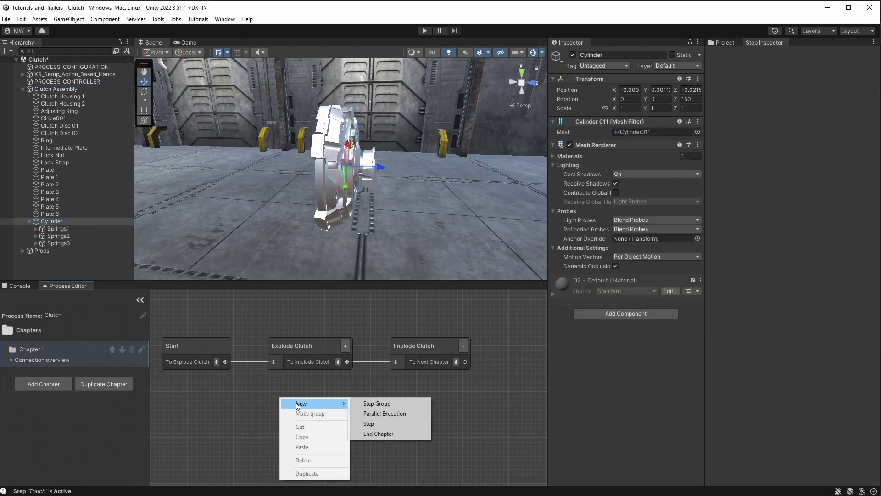
left_click(372, 423)
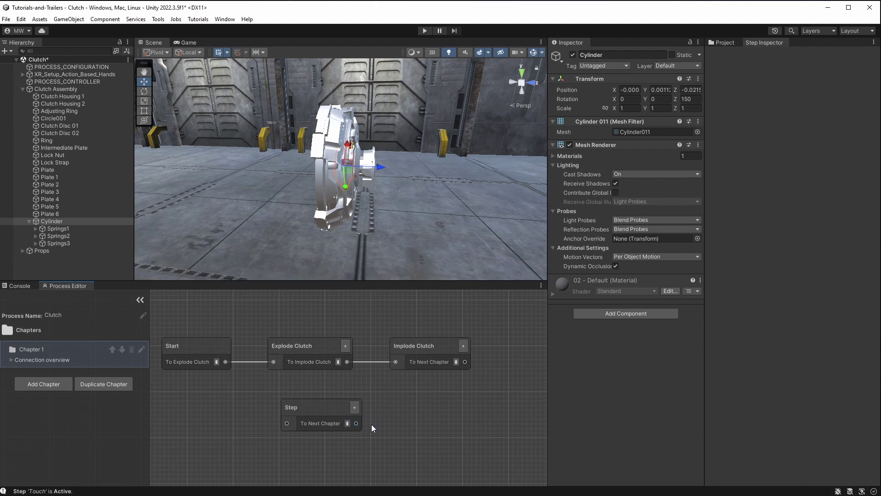
double_click(293, 408)
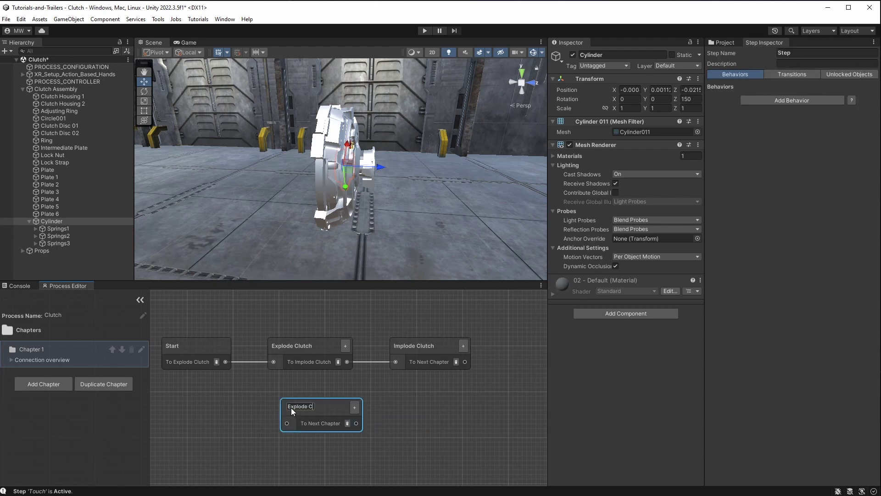
type("ylinder")
key("Return")
- Give Explode Cylinder an exploded-view behaviour on the Cylinder and make the Cylinder explodable
left_click(776, 101)
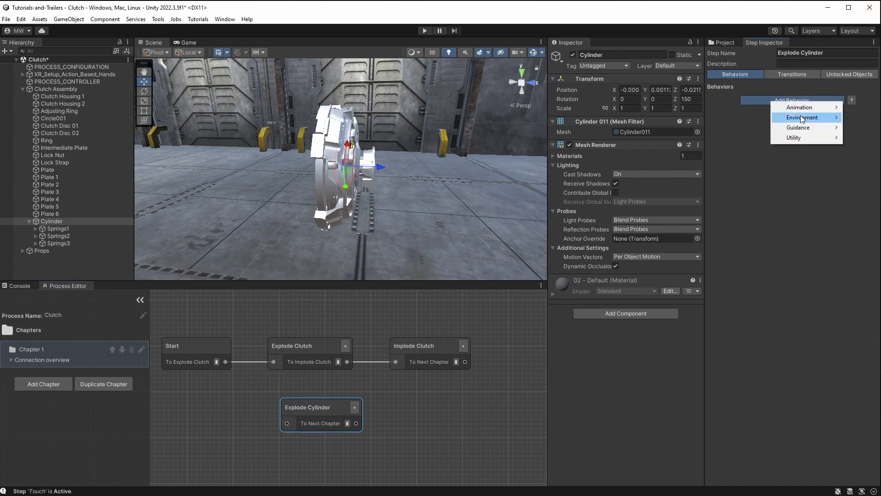
mouse_move(802, 119)
left_click(716, 190)
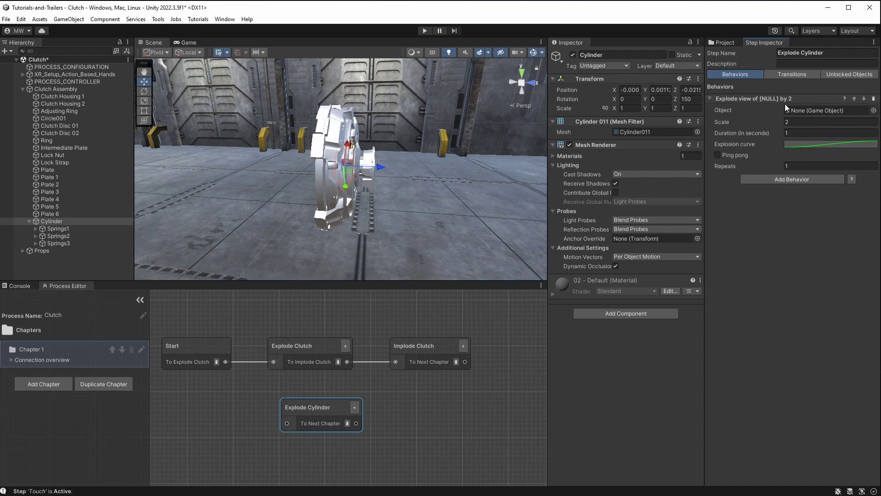
left_click_drag(53, 221, 827, 115)
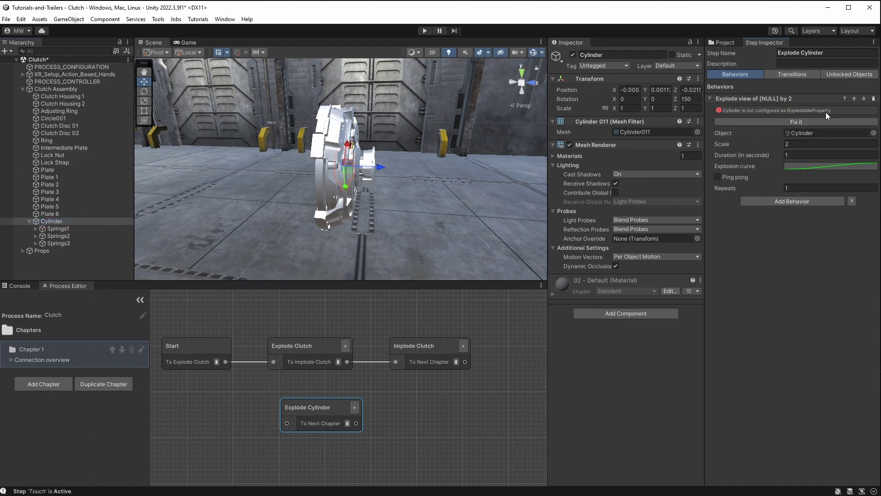
left_click(824, 121)
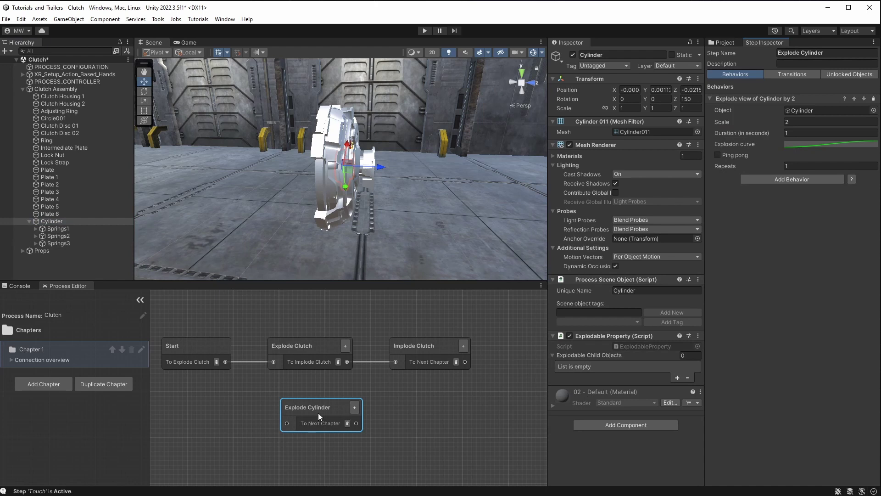
- Duplicate the Explode Cylinder step as Implode Cylinder
left_click(511, 369)
key("ctrl+v")
double_click(404, 410)
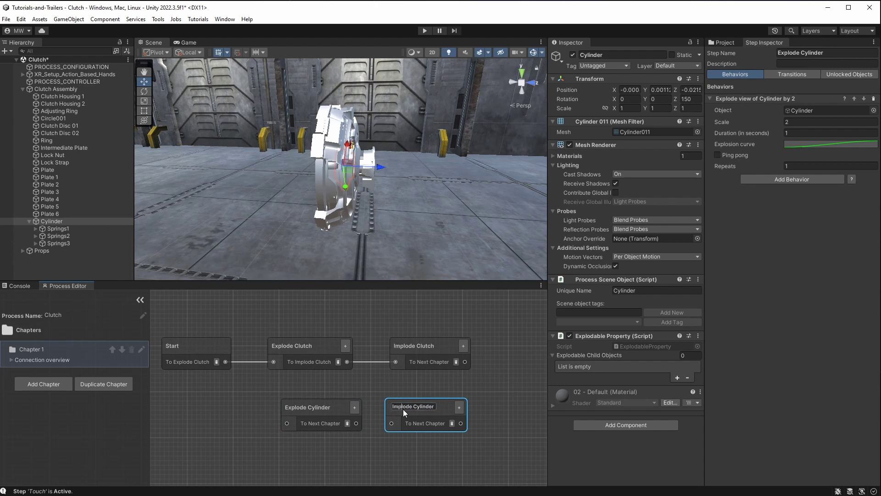
left_click(407, 452)
- Set Explode Cylinder's scale to 5, and Implode Cylinder's duration to 2 and scale to 1
left_click(312, 409)
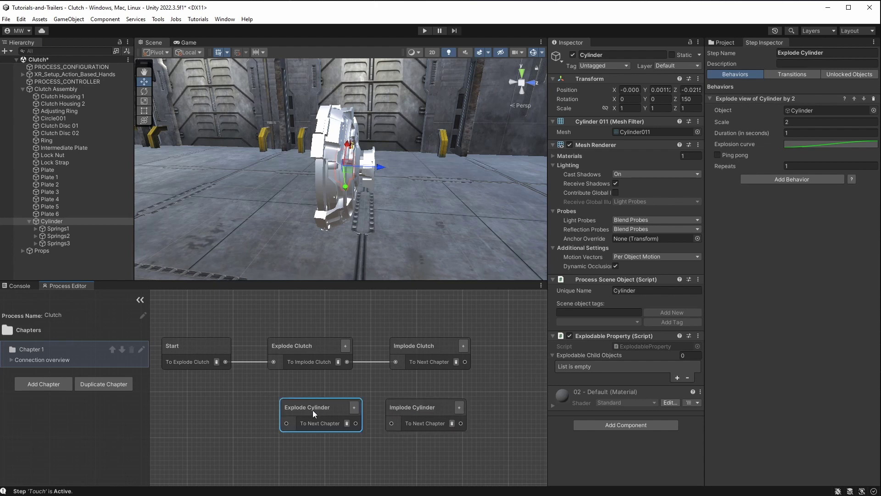
left_click(799, 122)
type("5")
left_click(795, 132)
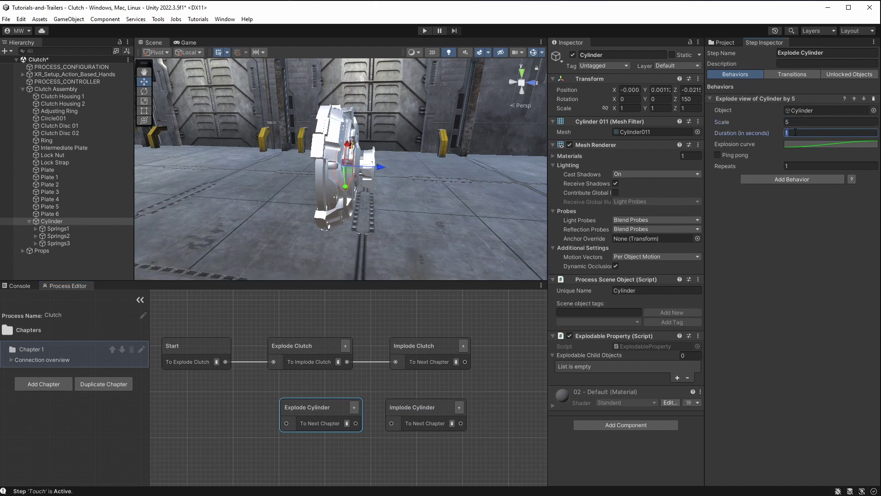
left_click(438, 410)
left_click(799, 133)
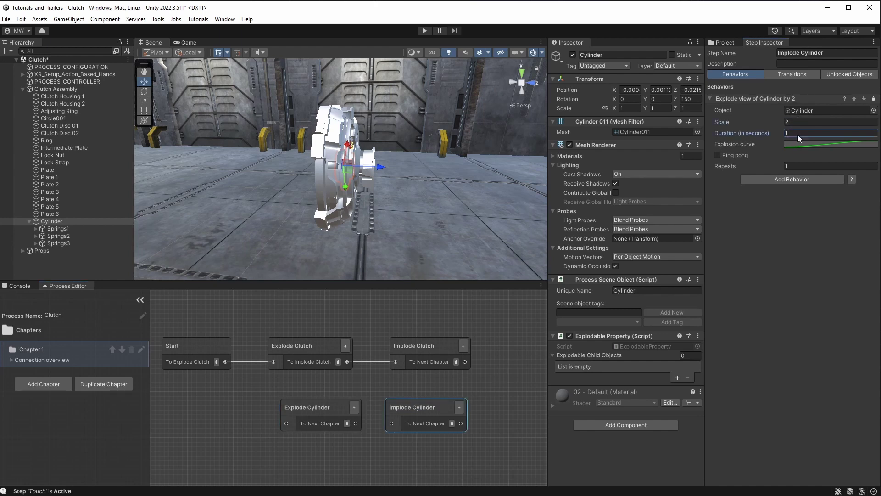
left_click(801, 122)
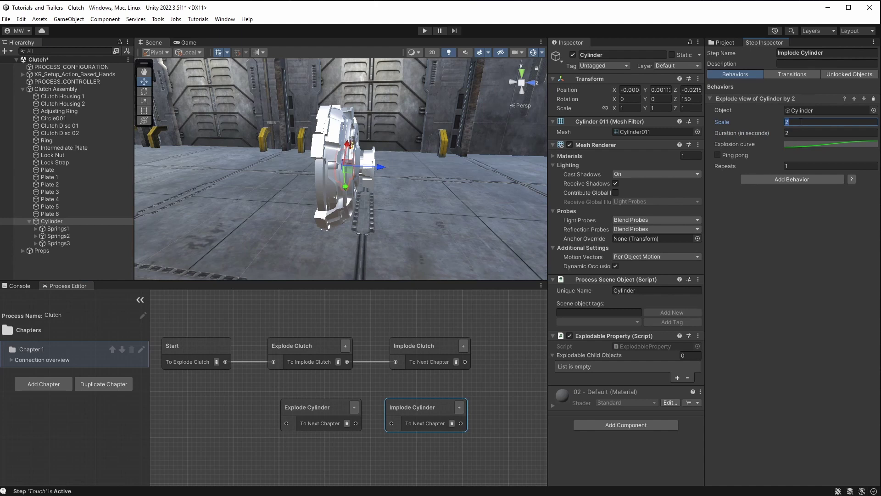
type("1")
left_click(375, 361)
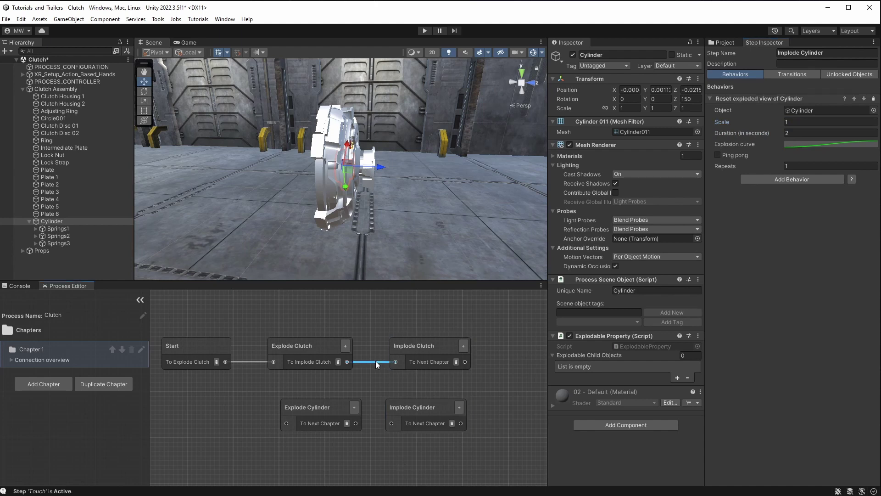
- Replace the Explode Clutch→Implode Clutch link with a chain through Explode Cylinder and Implode Cylinder
key("Delete")
left_click_drag(421, 352, 231, 424)
left_click_drag(321, 402, 425, 342)
left_click_drag(343, 362, 392, 362)
left_click_drag(225, 426, 324, 407)
left_click_drag(383, 424, 447, 406)
left_click(347, 408)
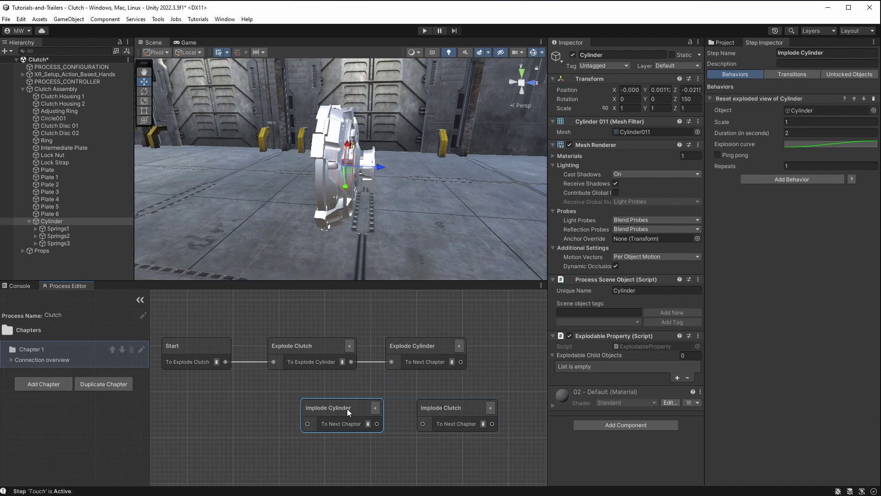
left_click_drag(461, 362, 309, 423)
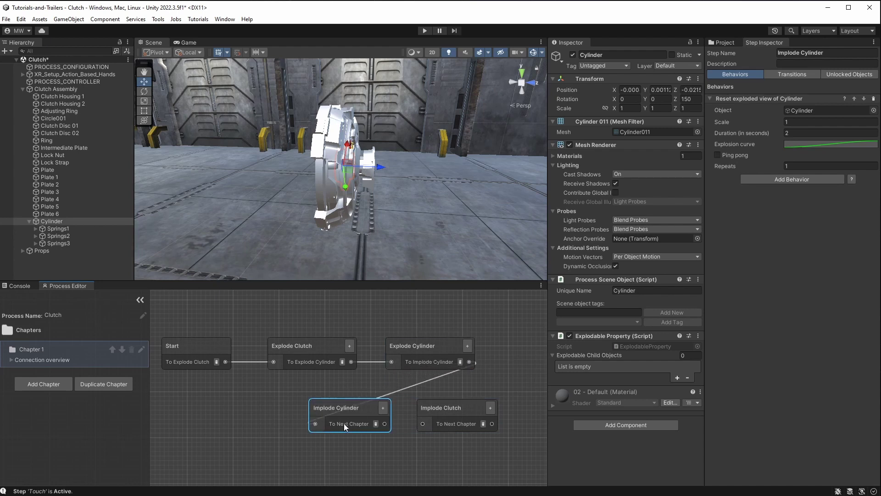
left_click_drag(385, 425, 421, 425)
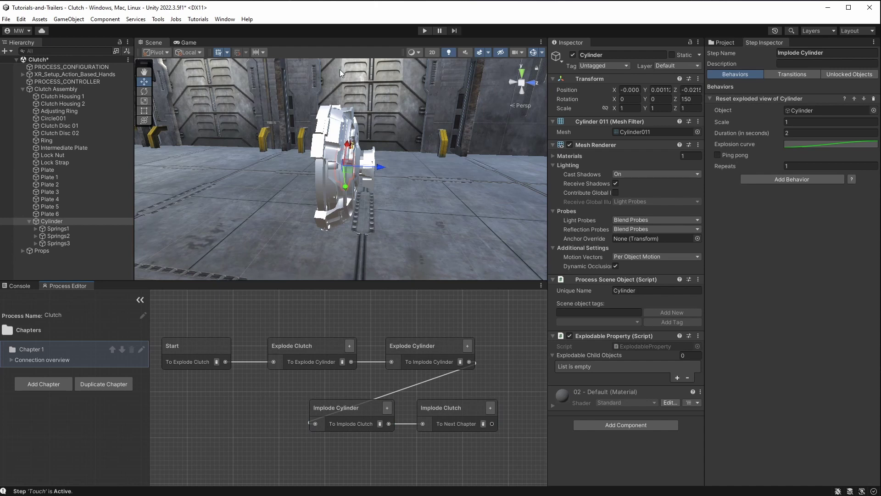
left_click(422, 30)
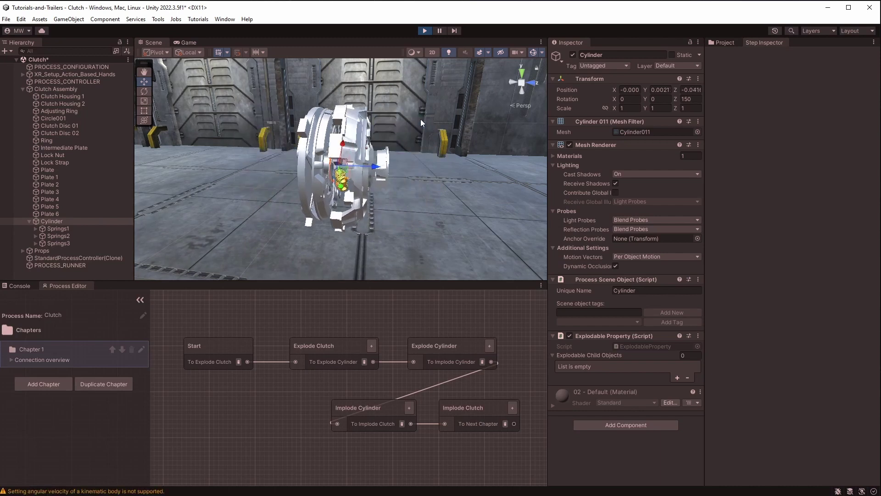
- Stop playback and shift the Explode Cylinder and Explode Clutch nodes to the right
left_click(425, 30)
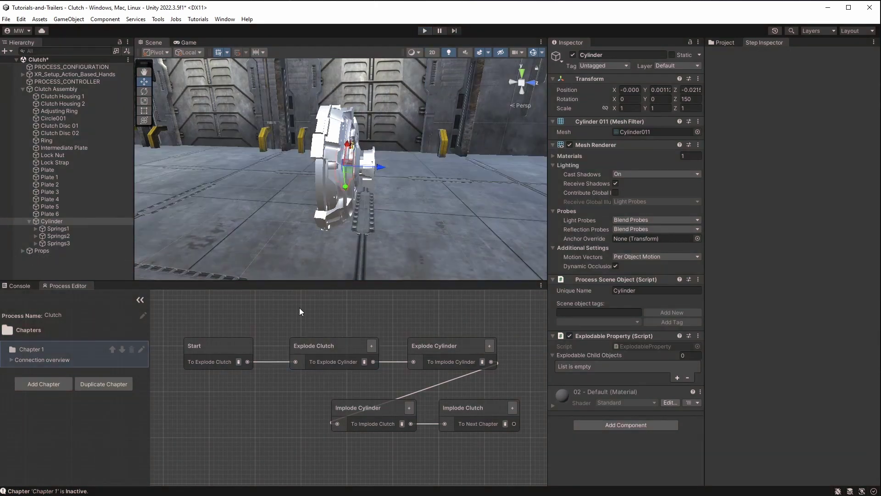
left_click_drag(425, 346, 472, 346)
left_click_drag(322, 346, 378, 346)
- Remove the Start→Explode Clutch link and add a new step named Touch after Start
left_click(293, 362)
key("Delete")
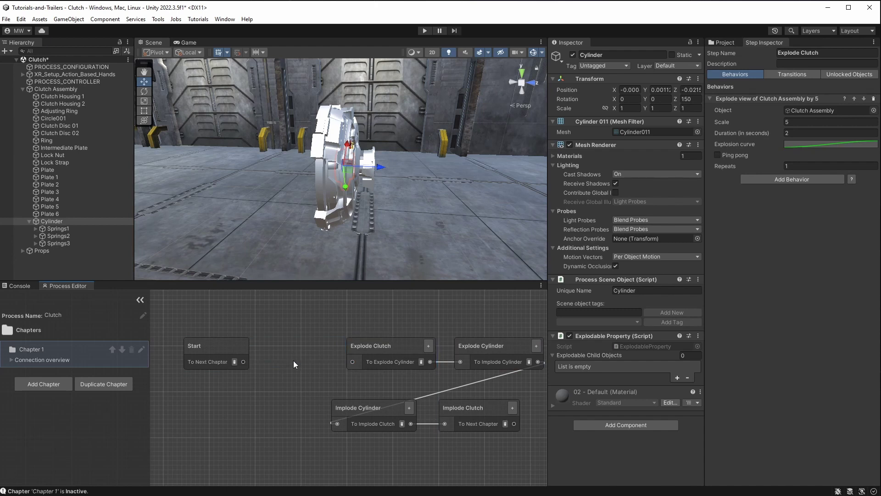
right_click(293, 360)
mouse_move(307, 366)
left_click(382, 387)
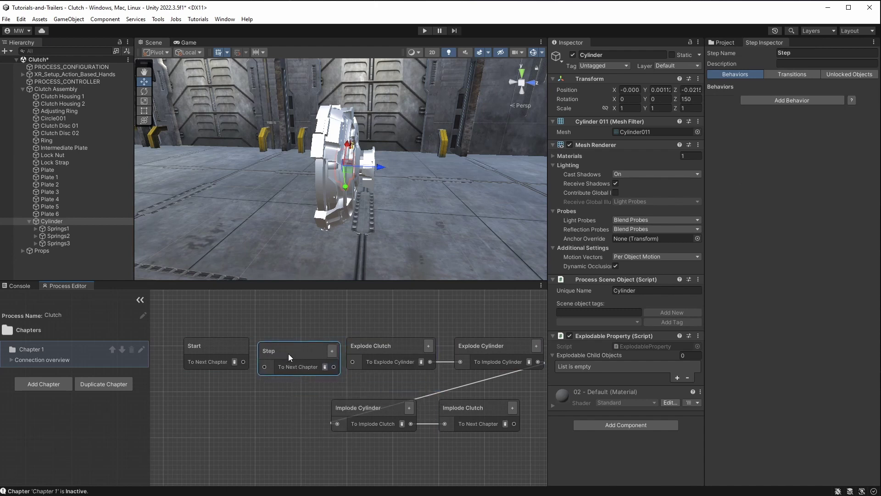
left_click_drag(288, 353, 269, 348)
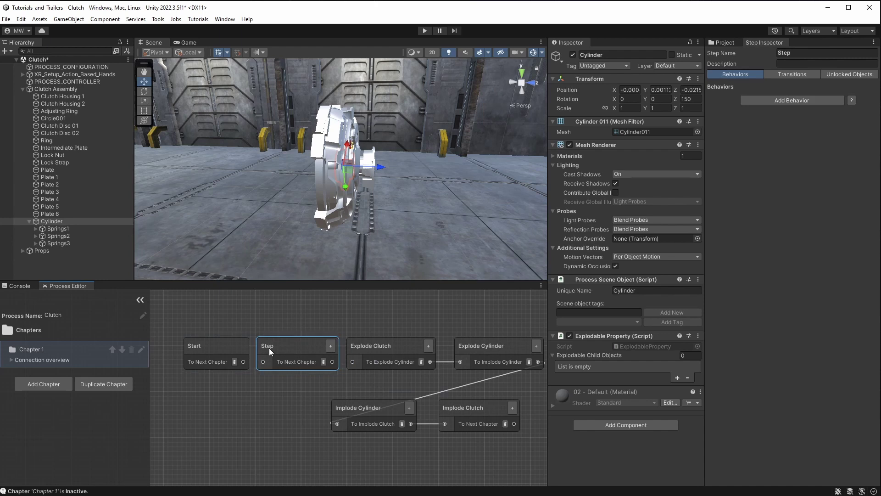
double_click(269, 348)
type("Touch")
key("Return")
- Add a Touch Object transition condition on the Touch step targeting Clutch Assembly
left_click(777, 71)
left_click(759, 123)
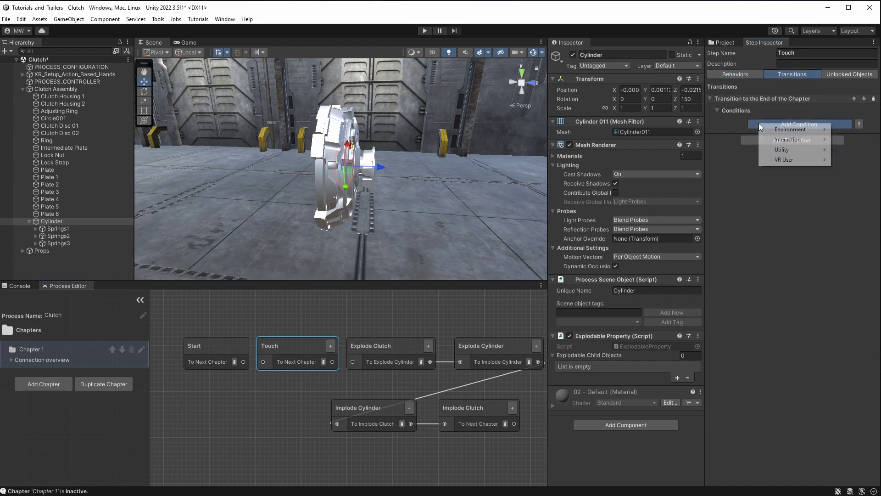
mouse_move(785, 139)
left_click(713, 172)
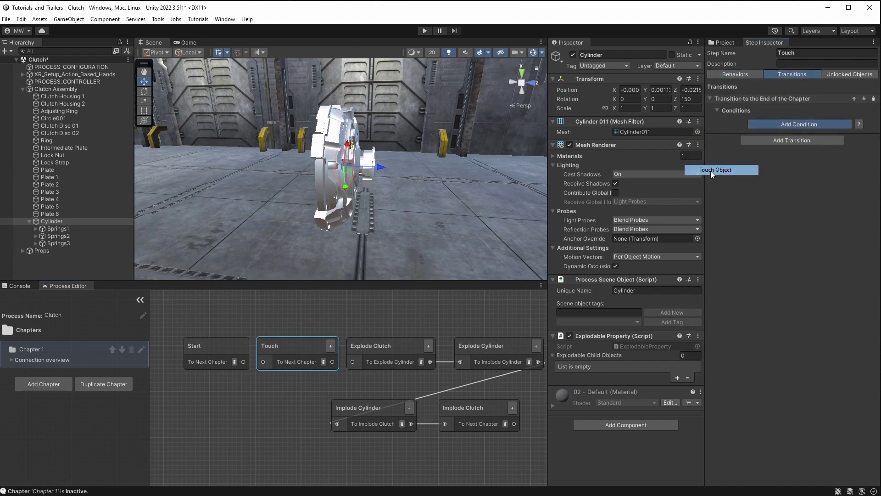
left_click_drag(55, 89, 823, 135)
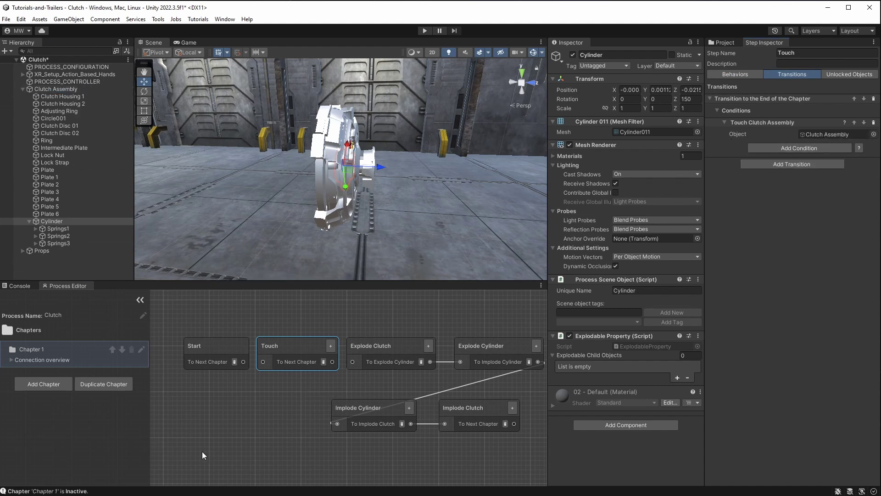
- Link Start to Touch and Touch to Explode Clutch
left_click_drag(243, 362, 269, 363)
left_click_drag(351, 362, 353, 363)
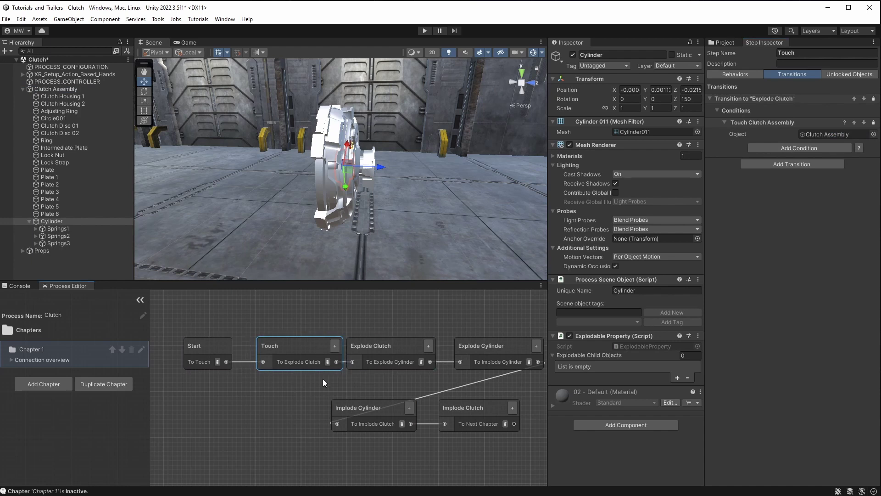
middle_click_drag(323, 379, 223, 378)
- Insert a Touch copy between Explode Cylinder and Implode Cylinder, and loop Implode Clutch back to Touch
key("ctrl+d")
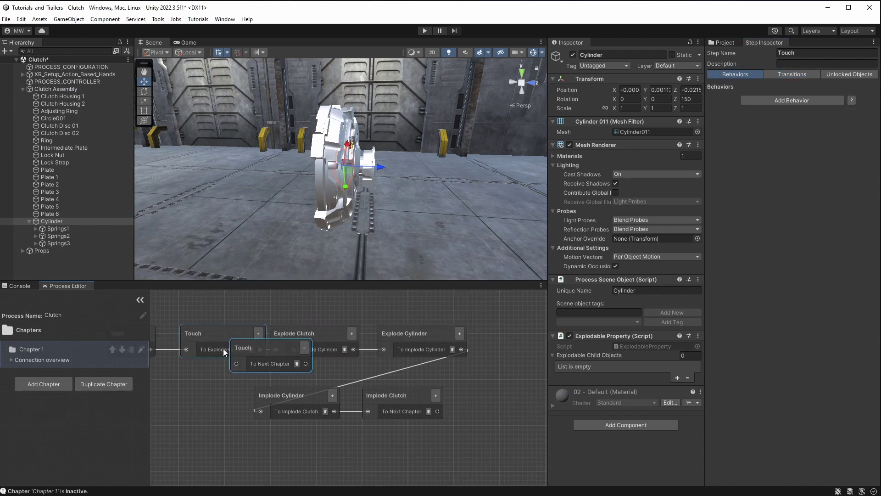
left_click_drag(237, 349, 167, 397)
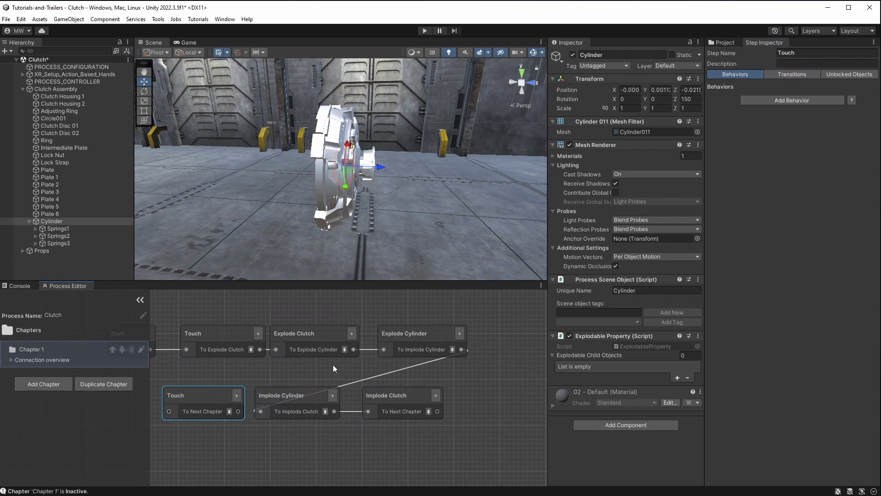
left_click(375, 376)
key("Delete")
left_click_drag(452, 350, 169, 410)
left_click_drag(238, 411, 260, 412)
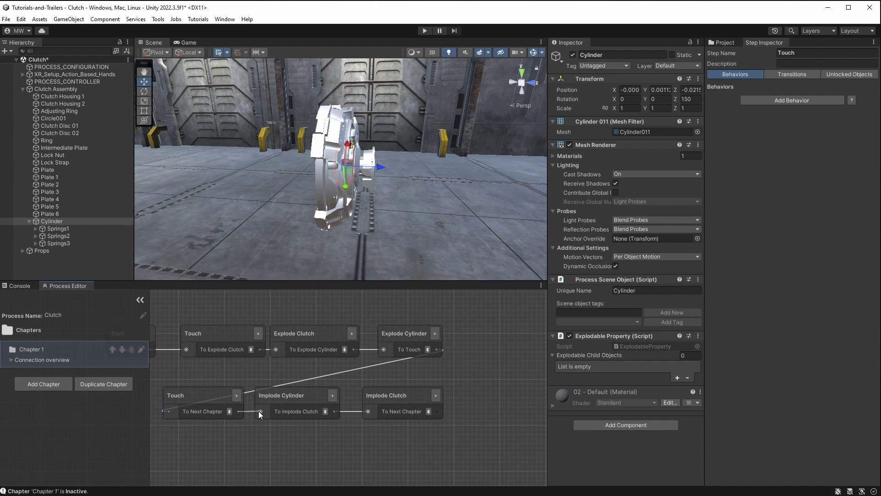
left_click_drag(439, 411, 185, 348)
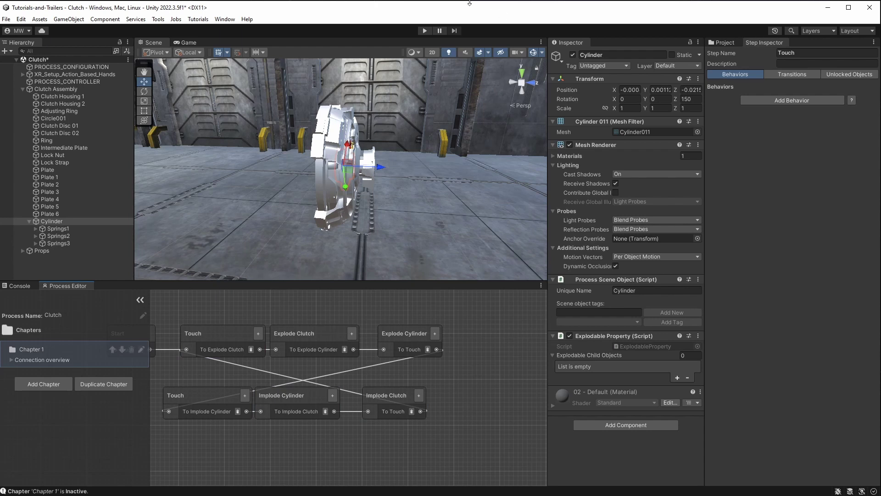
- Enter play mode to test-run the clutch explode and implode process
left_click(423, 31)
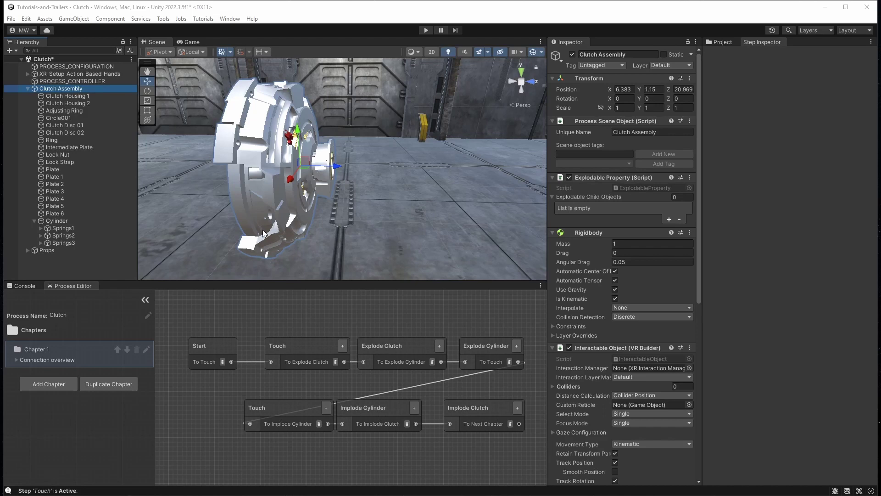
- Delete the first Touch step, link Start directly to Explode Clutch, and start play mode
left_click(310, 342)
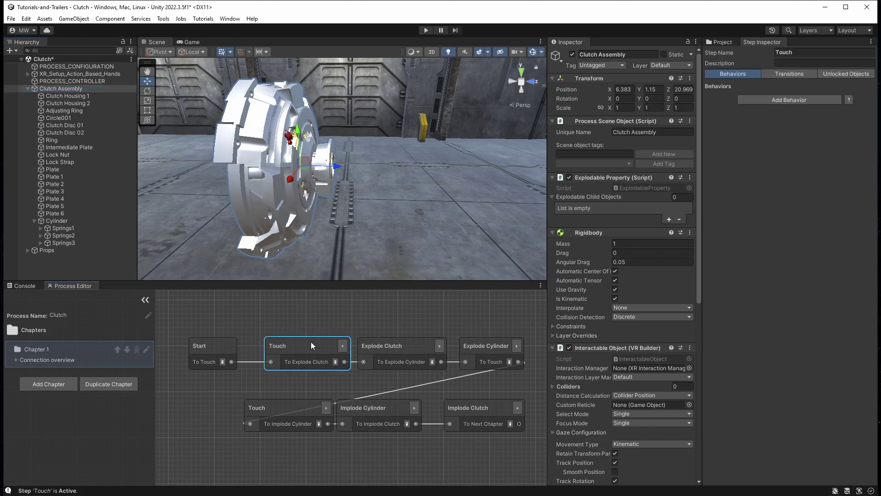
key("Delete")
left_click_drag(253, 362, 365, 365)
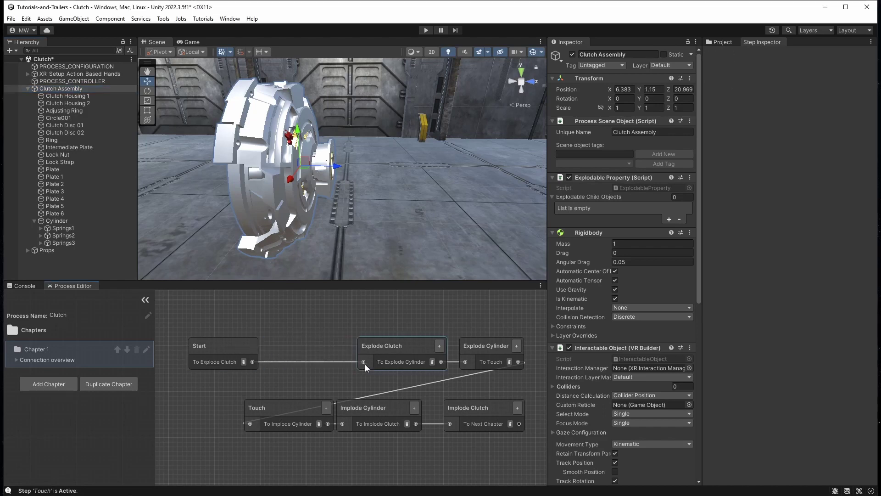
left_click(426, 31)
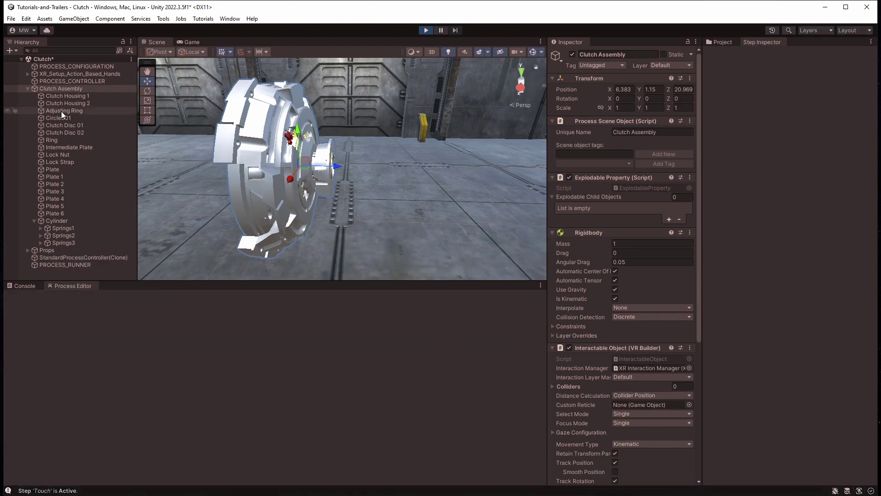
- During the run, drag the Adjusting Ring further out along Z, then stop play mode
left_click(62, 111)
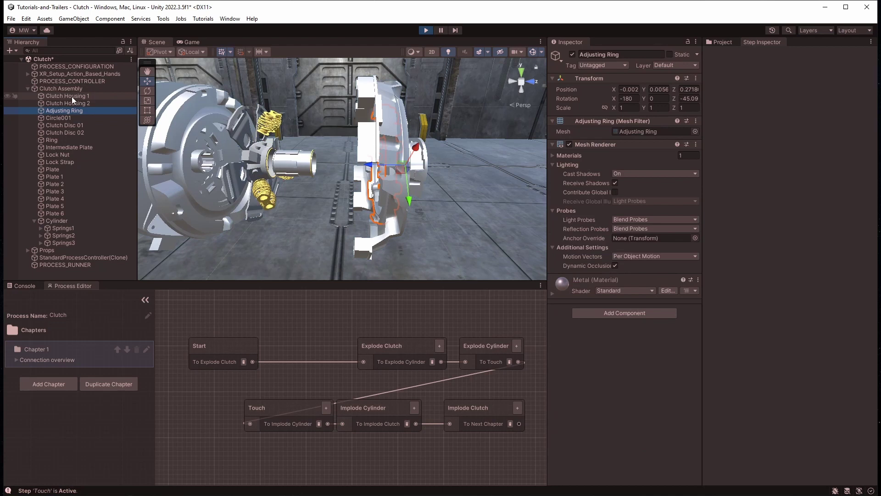
left_click(71, 97)
left_click(72, 111)
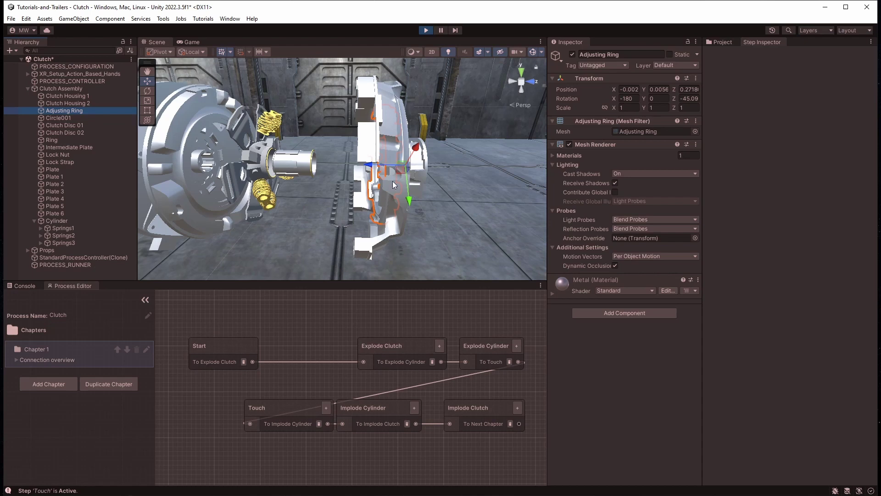
left_click_drag(369, 166, 330, 169)
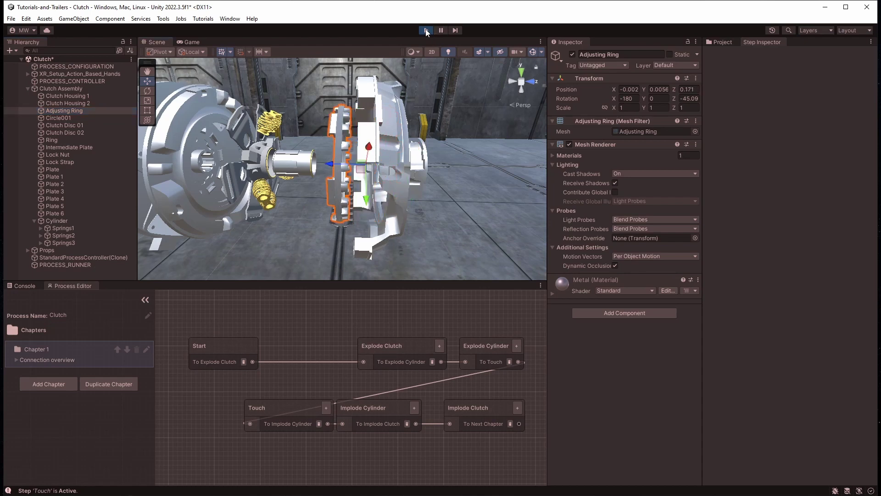
left_click(426, 30)
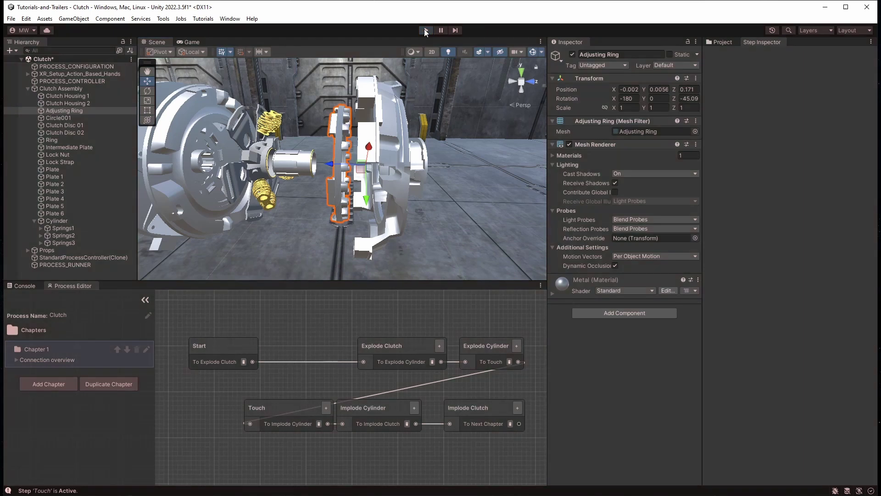
- Create an empty GameObject under Clutch Assembly, placed below Clutch Housing 2
left_click(51, 89)
right_click(52, 92)
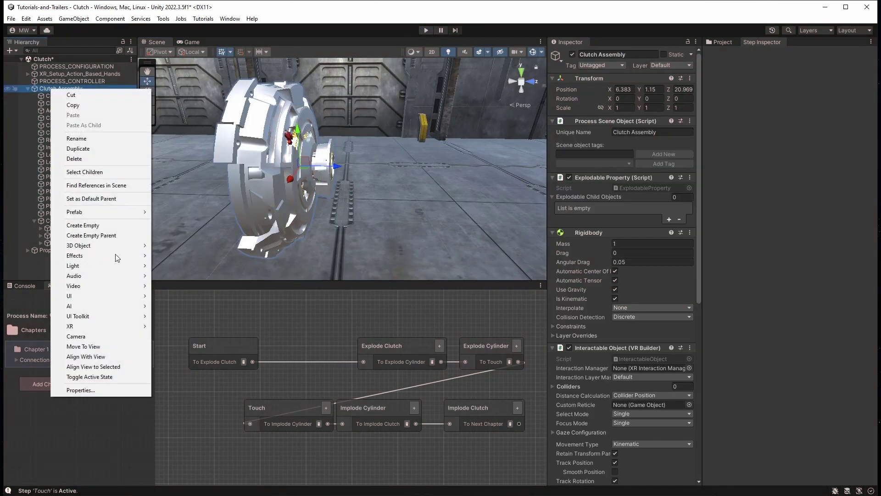
left_click(95, 225)
left_click_drag(60, 258, 61, 106)
- Copy the Adjusting Ring's Transform and paste it as World Transform onto the GameObject
left_click(71, 117)
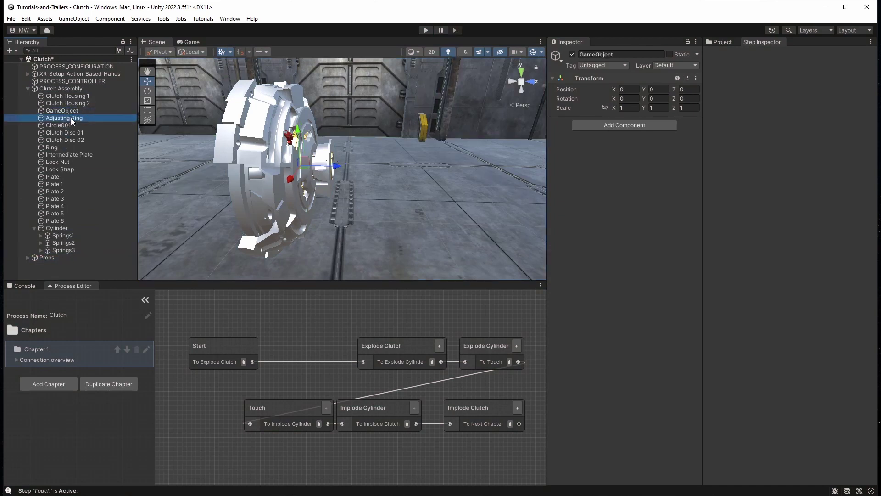
left_click(696, 78)
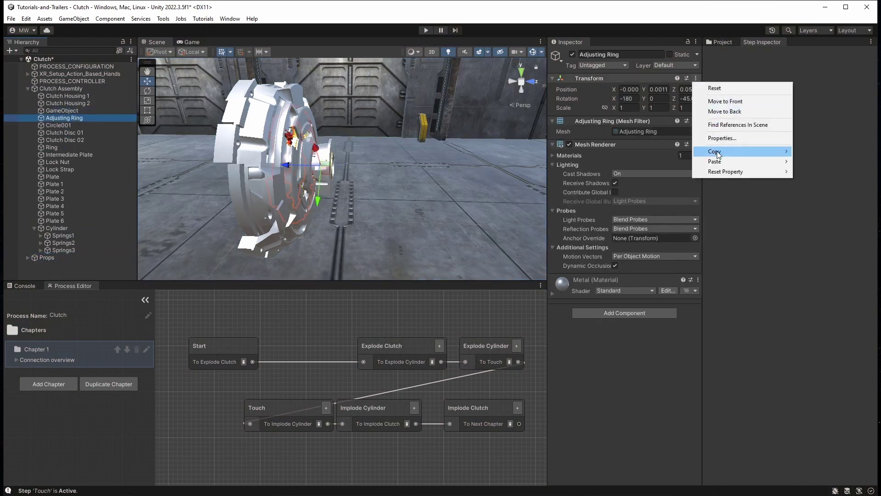
left_click(822, 185)
left_click(60, 111)
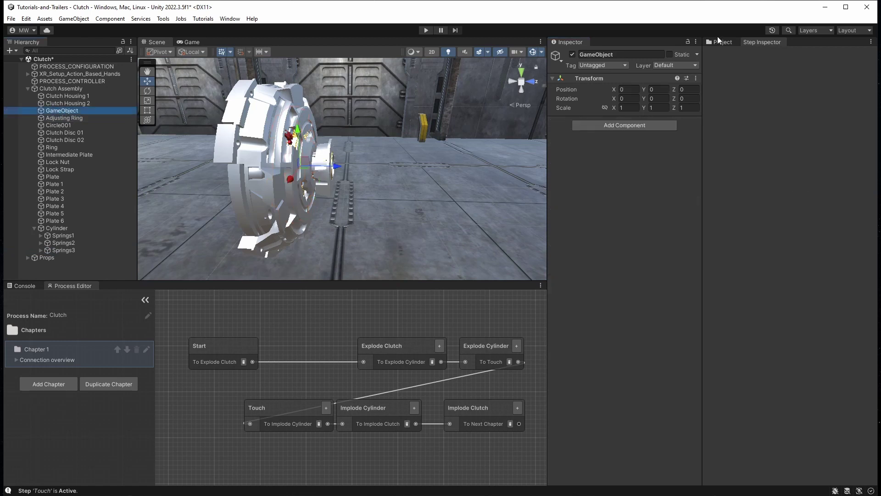
left_click(695, 78)
mouse_move(716, 162)
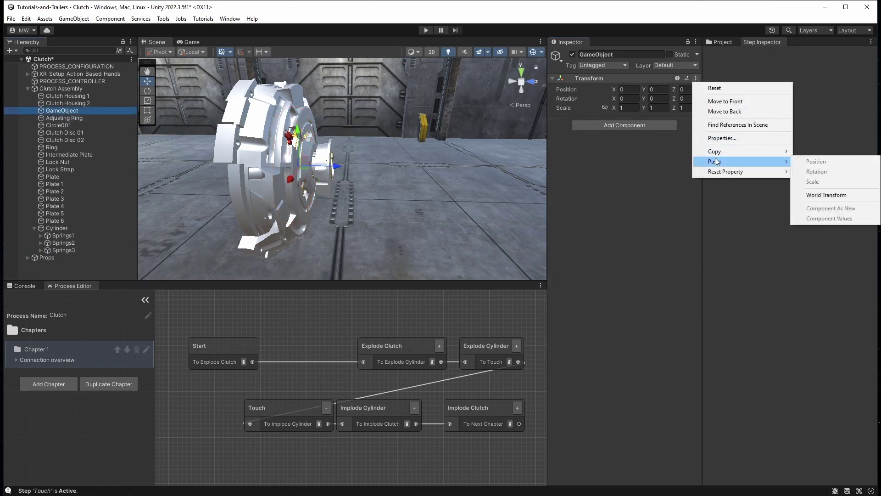
left_click(836, 196)
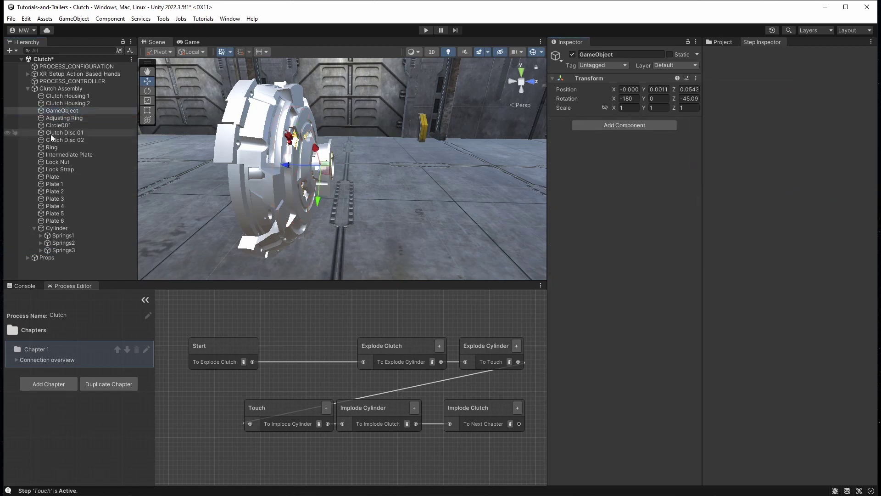
- Parent the Adjusting Ring under the new GameObject and check its local transform
left_click(60, 89)
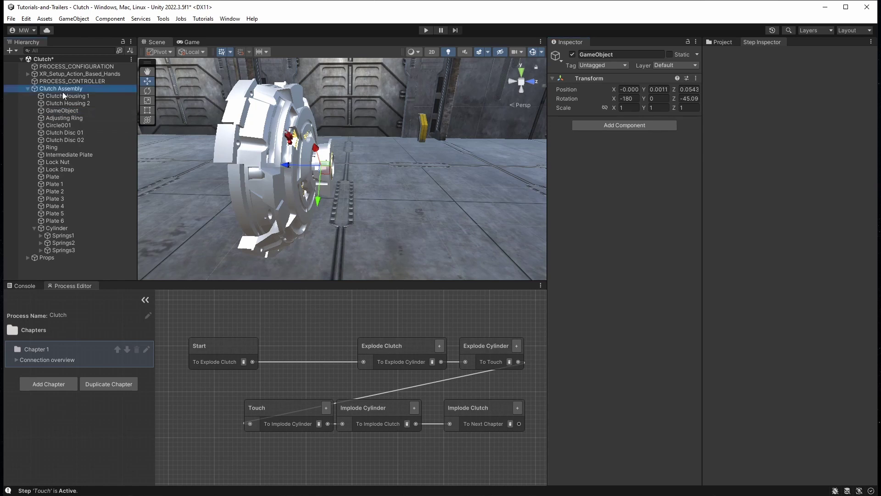
left_click(63, 111)
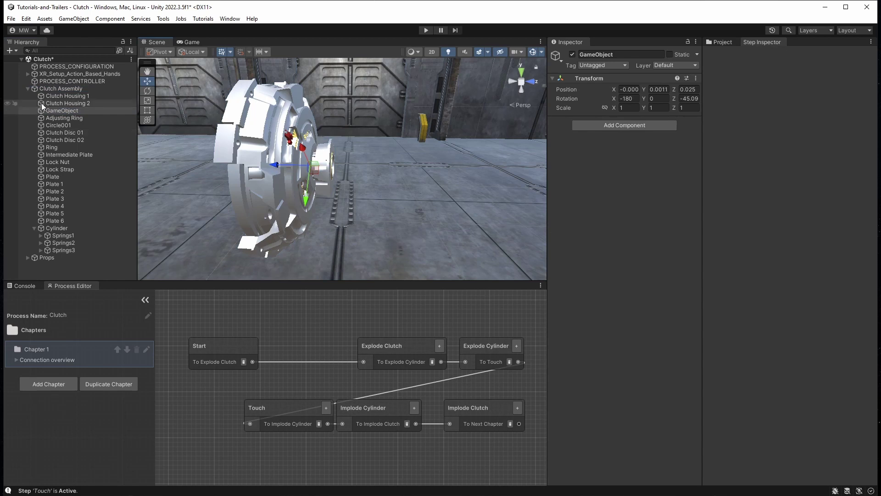
left_click(53, 117)
left_click_drag(64, 119, 66, 111)
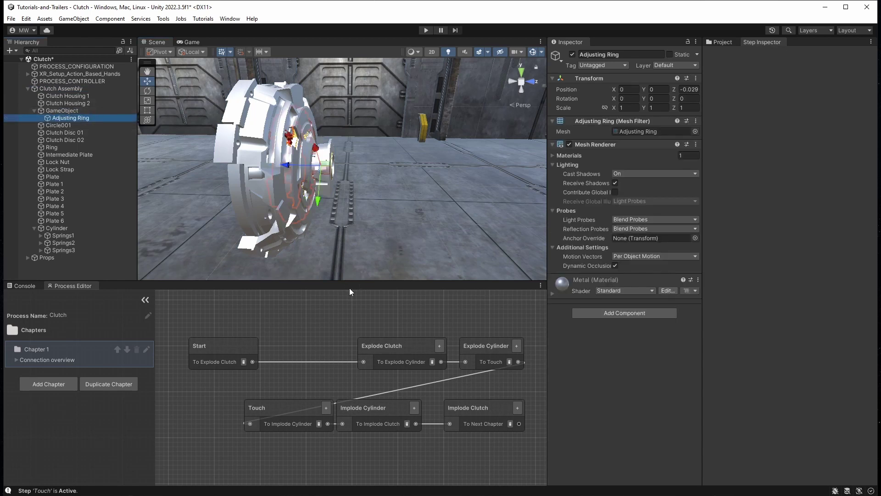
left_click(62, 111)
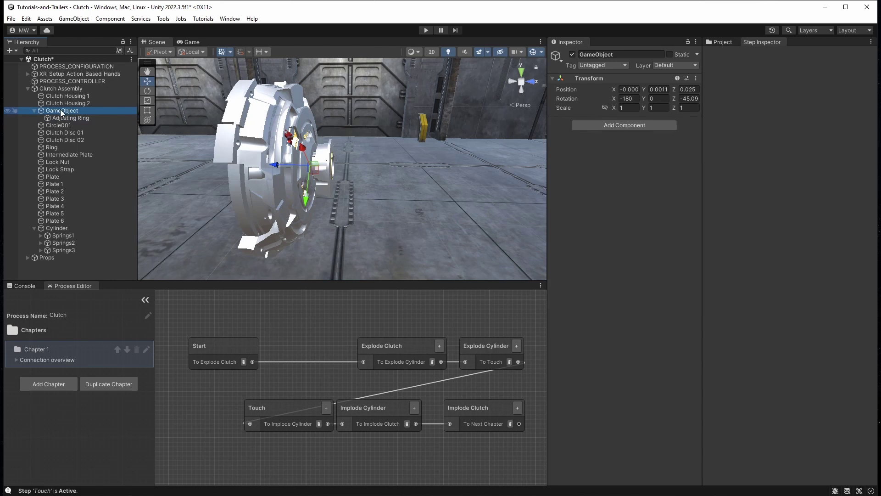
left_click(65, 118)
left_click(62, 110)
- Play the process and orbit the Scene view to inspect the ring's new exploded position
left_click(426, 30)
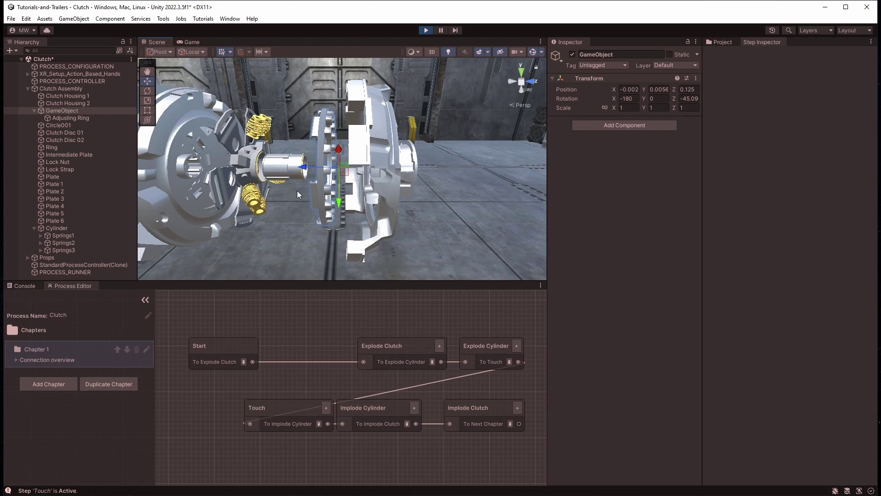
left_click_drag(296, 191, 315, 194, "alt")
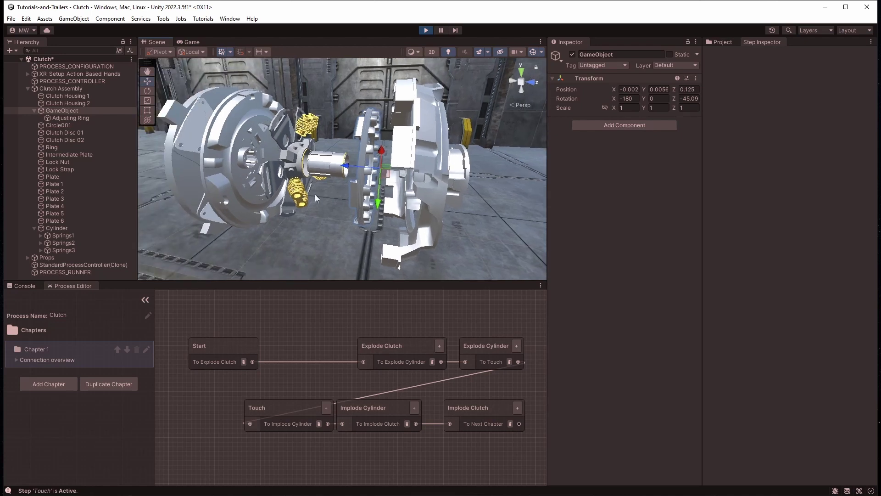